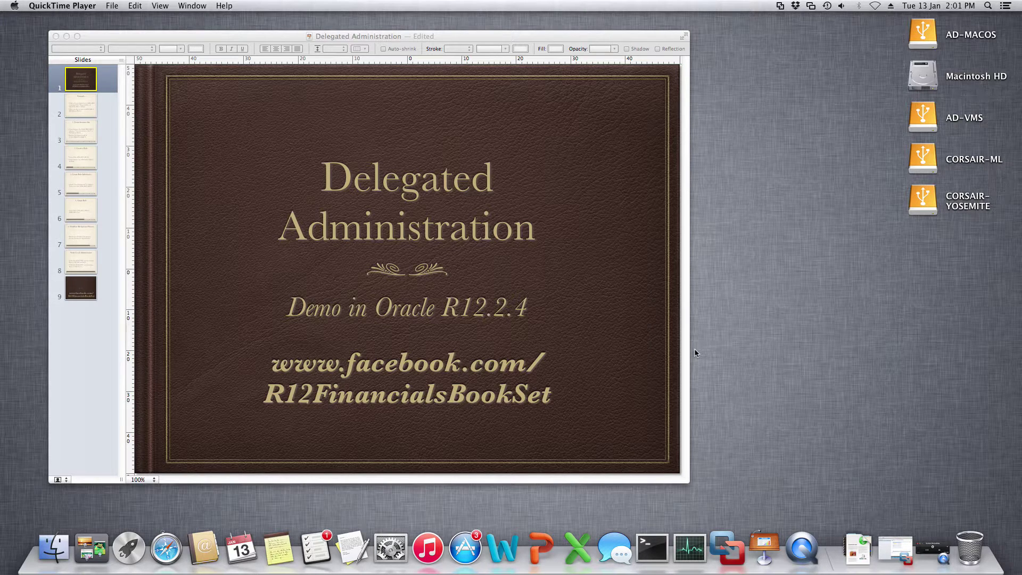
Step: Advance Keynote past the Example slide to '1. Create Instance Set' for ADM_DEN_ISET
left_click(91, 113)
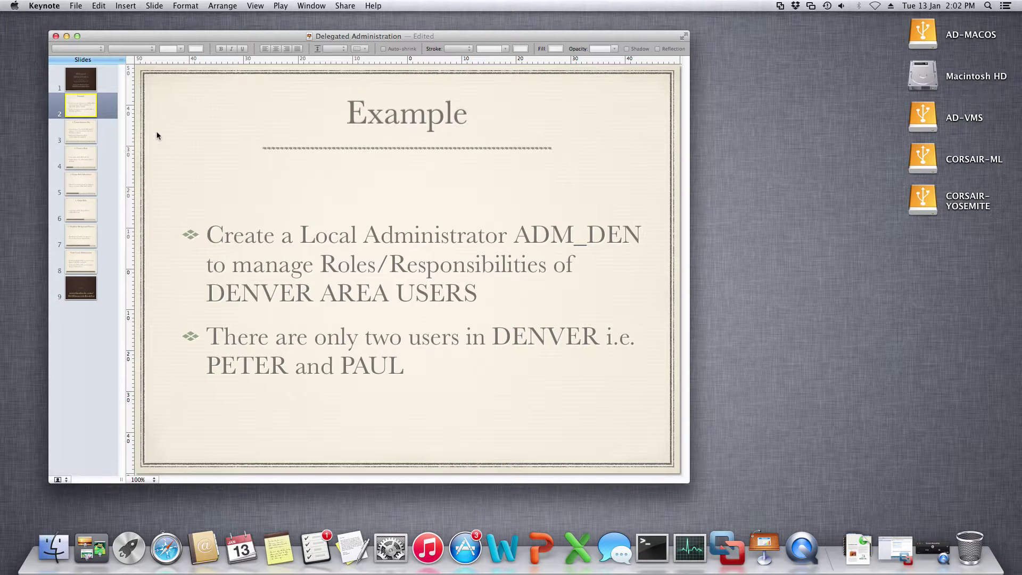
left_click(75, 140)
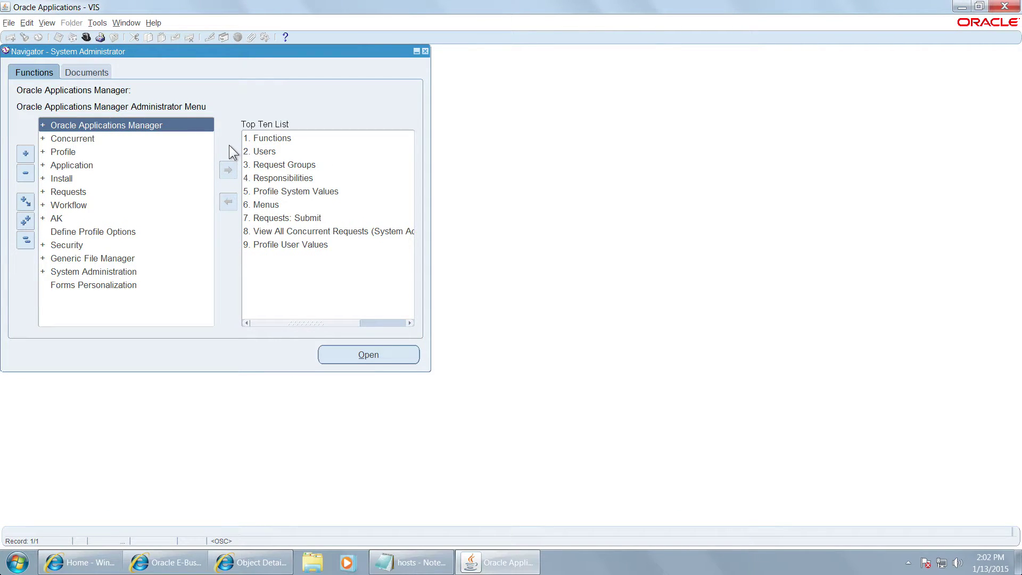
Step: Switch the responsibility to Functional Developer
left_click(85, 36)
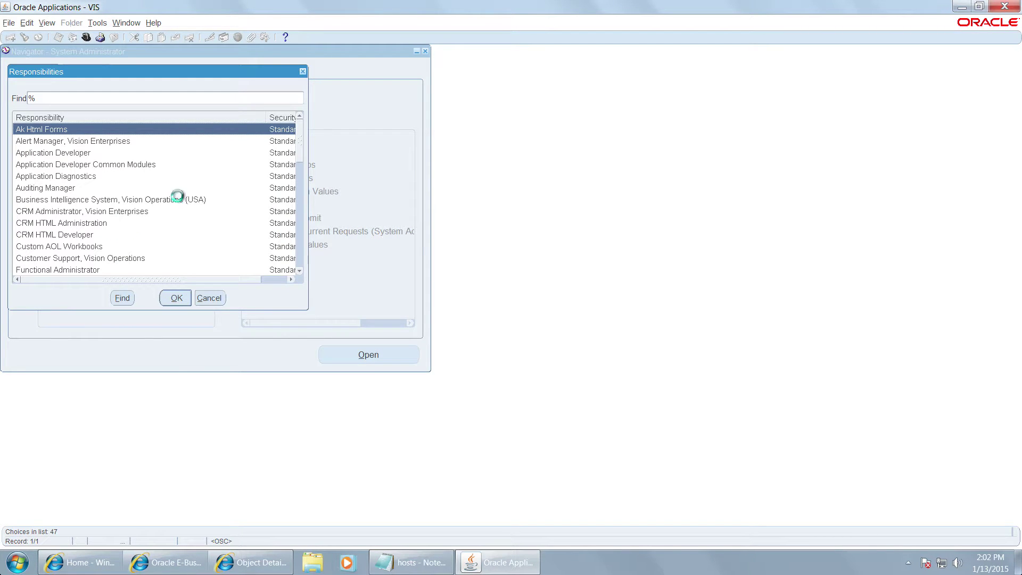
type("functional %")
key("Down")
key("Return")
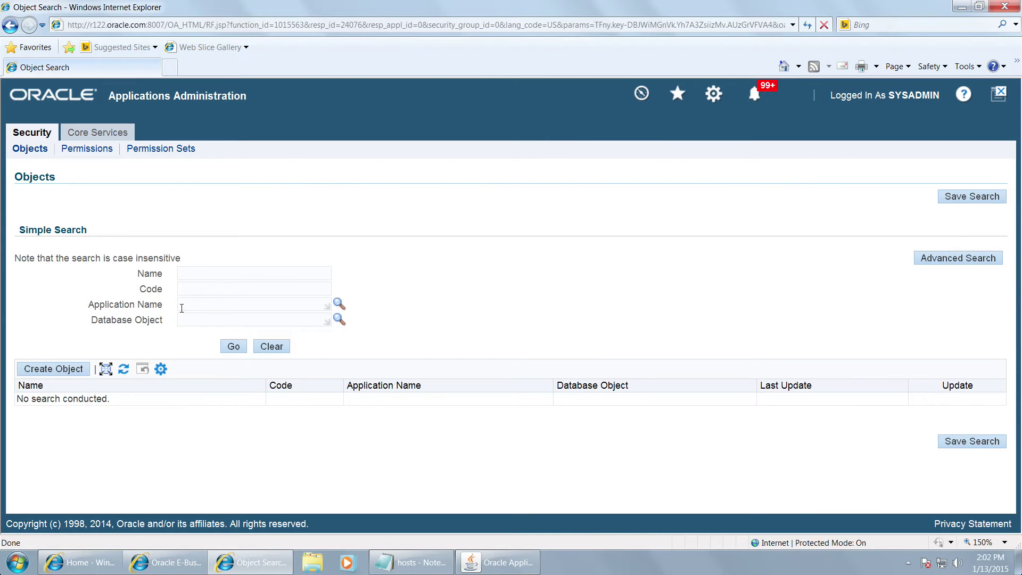
Step: Search security objects for code UMX%PERSON% and open UMX_PERSON_OBJECT
left_click(195, 288)
type("UMX%PERSON%")
left_click(236, 348)
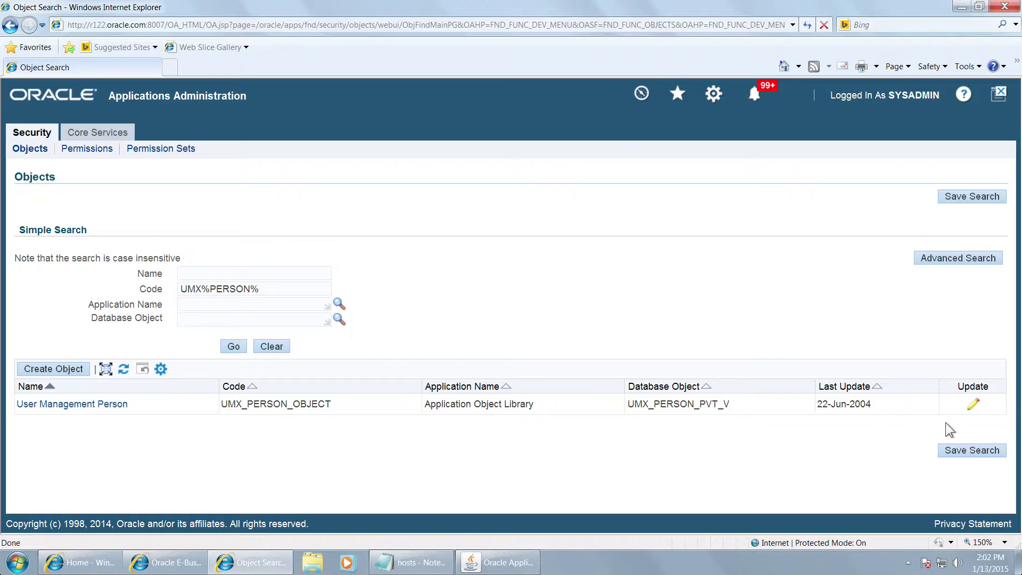
left_click(971, 407)
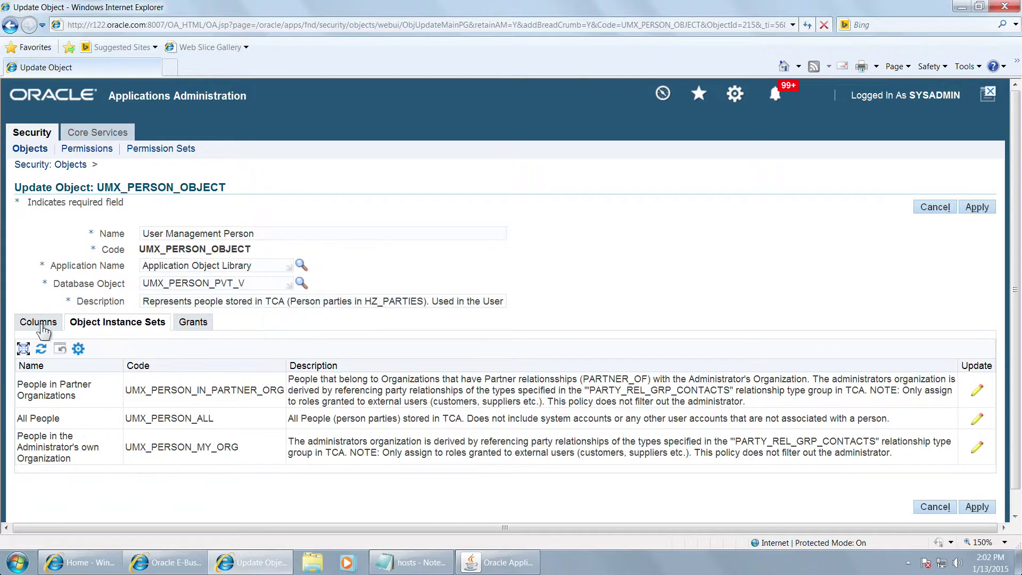
Step: Inspect UMX_PERSON_OBJECT's key columns and its All People instance set without changes
left_click(40, 322)
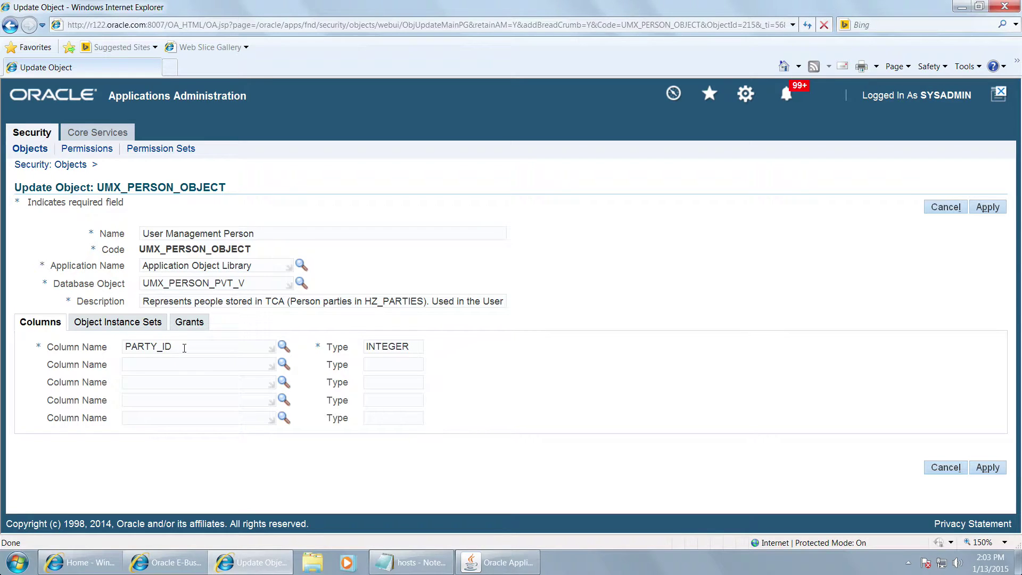
left_click(128, 328)
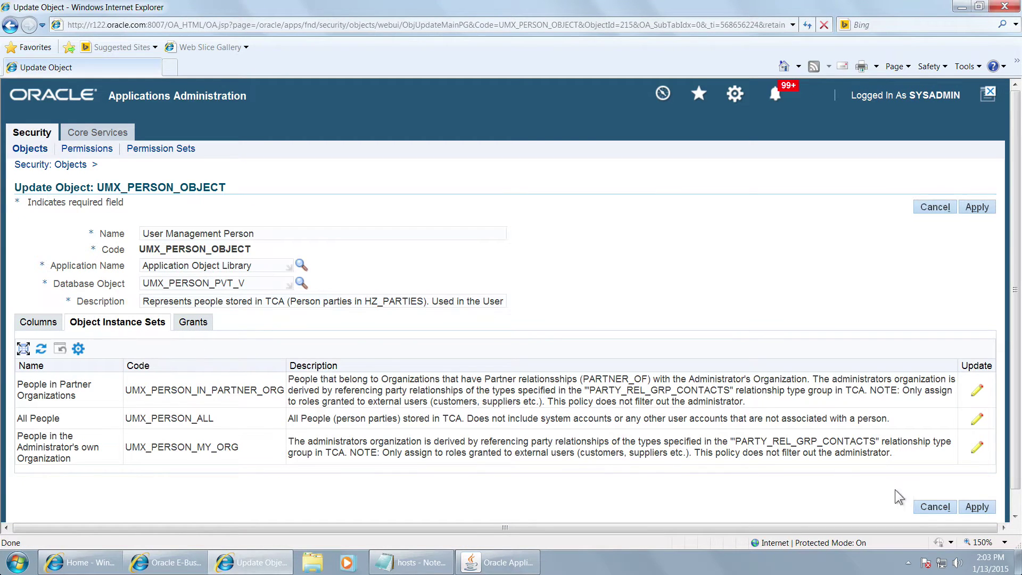
left_click(976, 423)
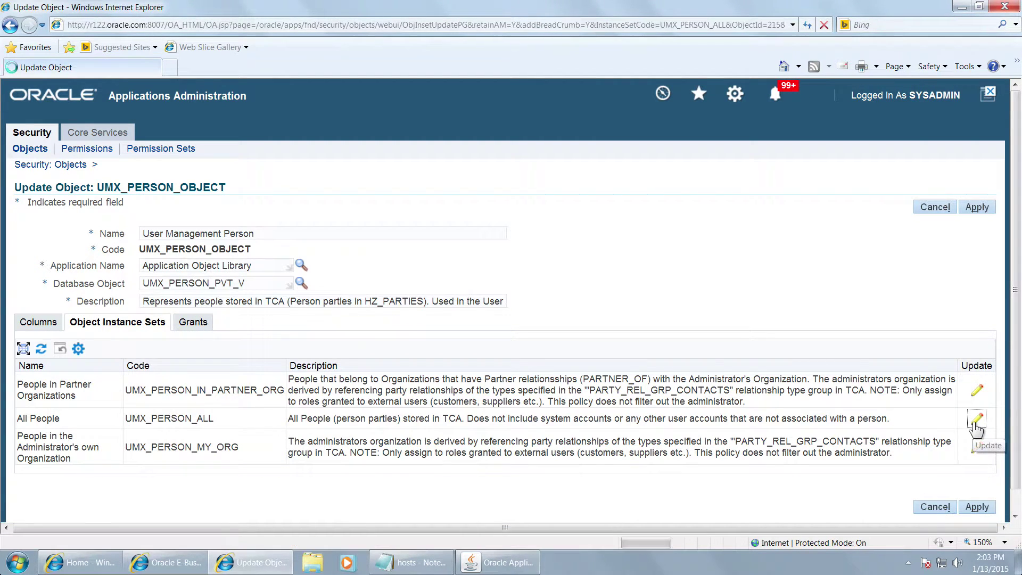
left_click(936, 207)
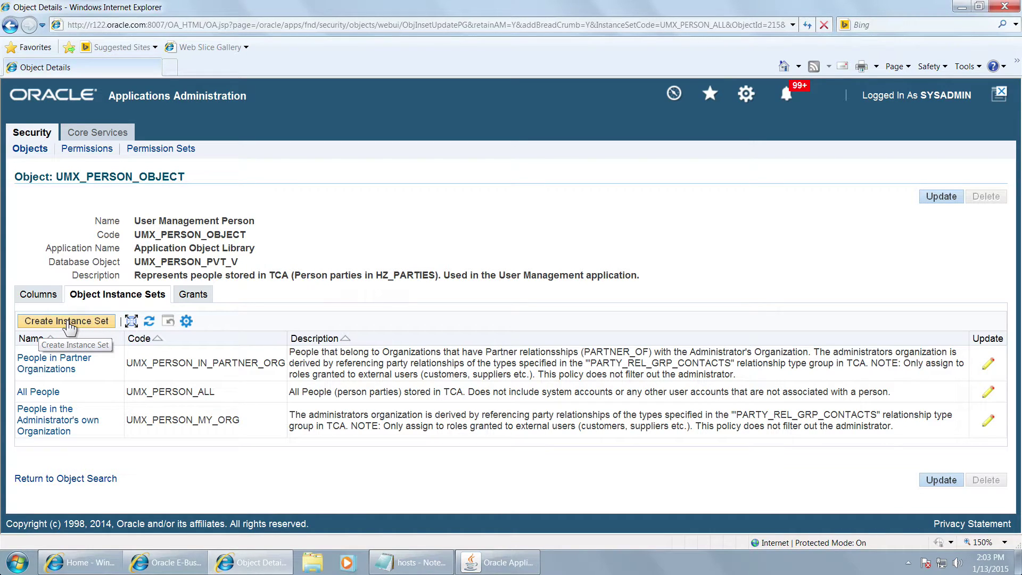
Step: Start a new instance set named ADM_DEN_ISET with a predicate limited to PETER and PAUL
left_click(69, 323)
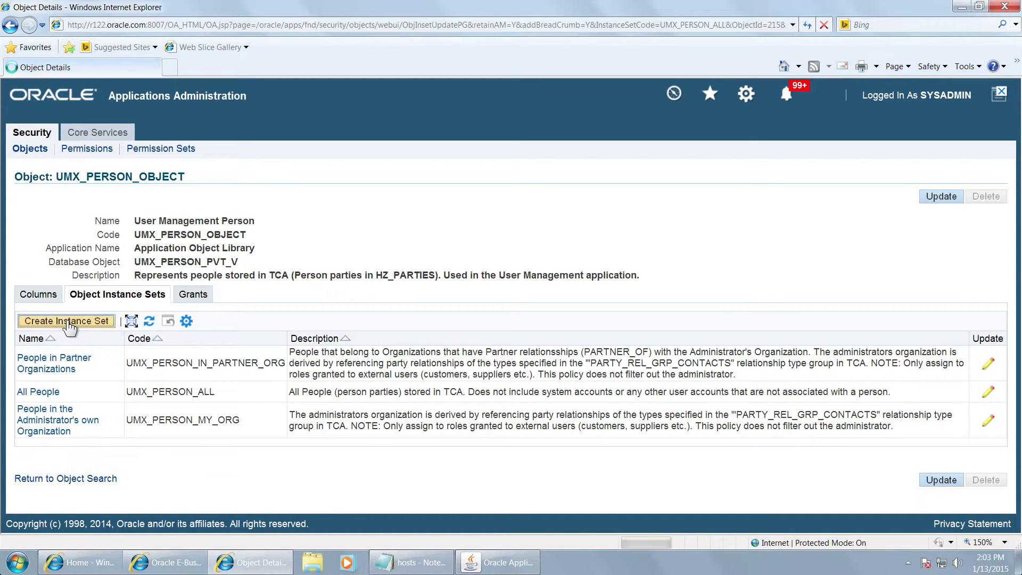
left_click(128, 234)
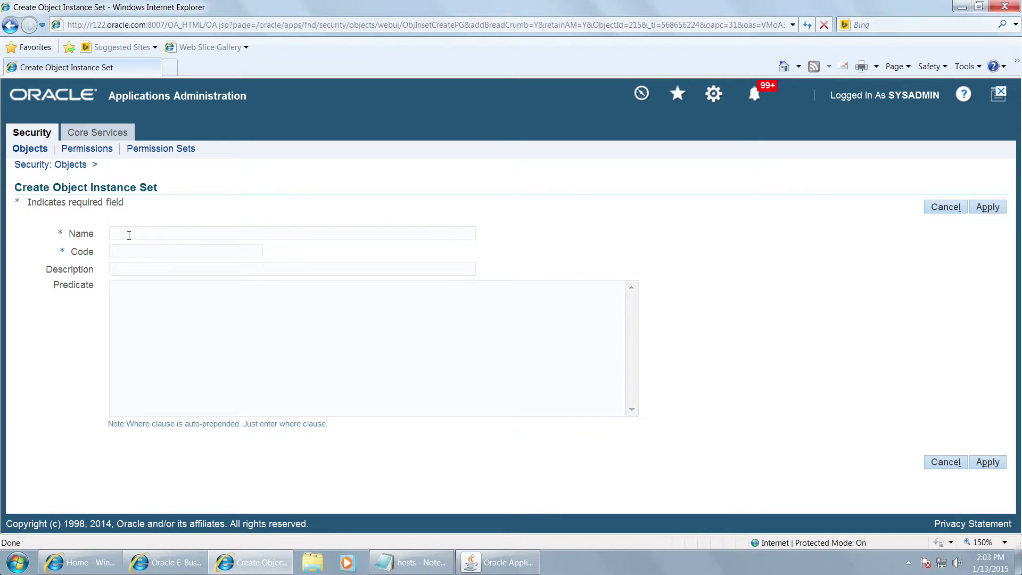
type("ADM_DEN_ISET")
type("PARTY_ID in (Select PERSON_PARTY_ID from FND_USER where USER_NAME in ('PETER','PAUL'))")
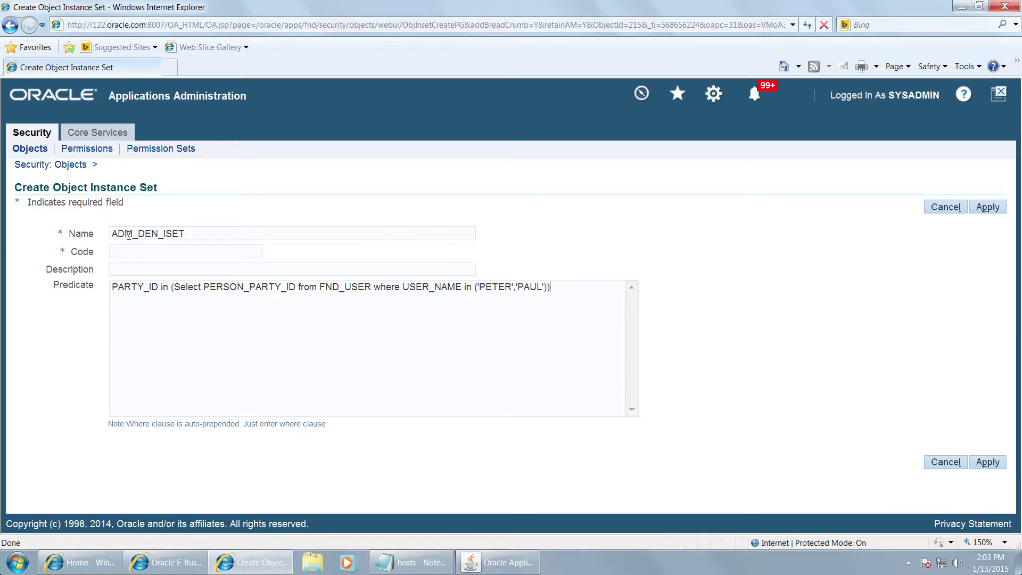
left_click_drag(201, 232, 50, 232)
key("ctrl+c")
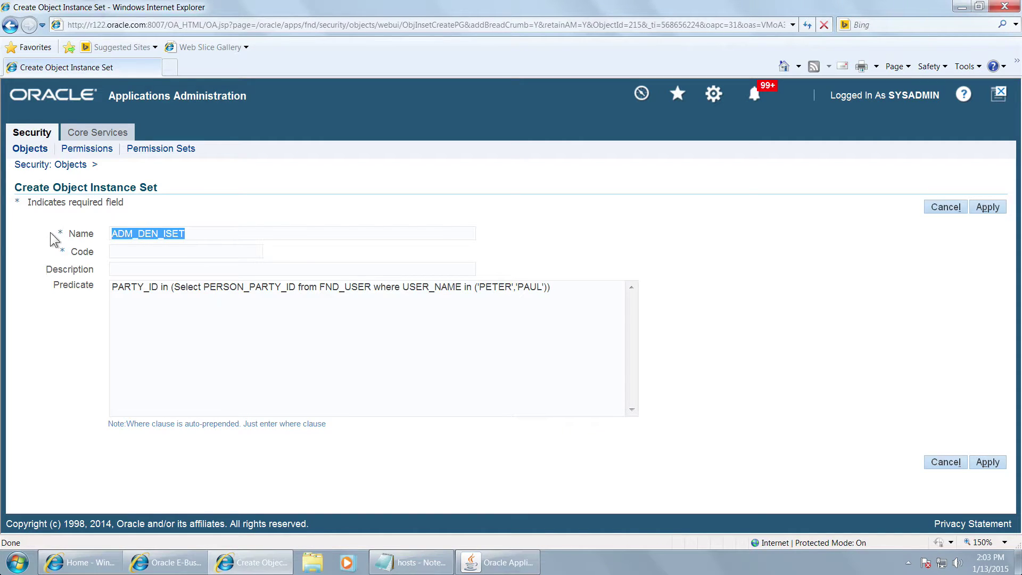
Step: Use ADM_DEN_ISET as code and description, apply, then save UMX_PERSON_OBJECT
left_click(137, 247)
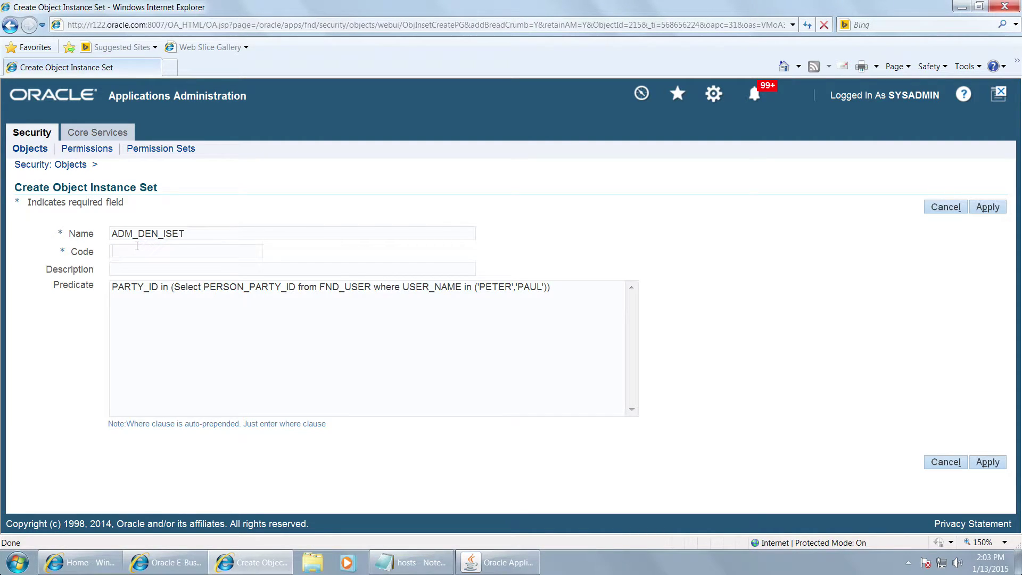
key("ctrl+v")
left_click(136, 266)
key("ctrl+v")
key("ctrl+v")
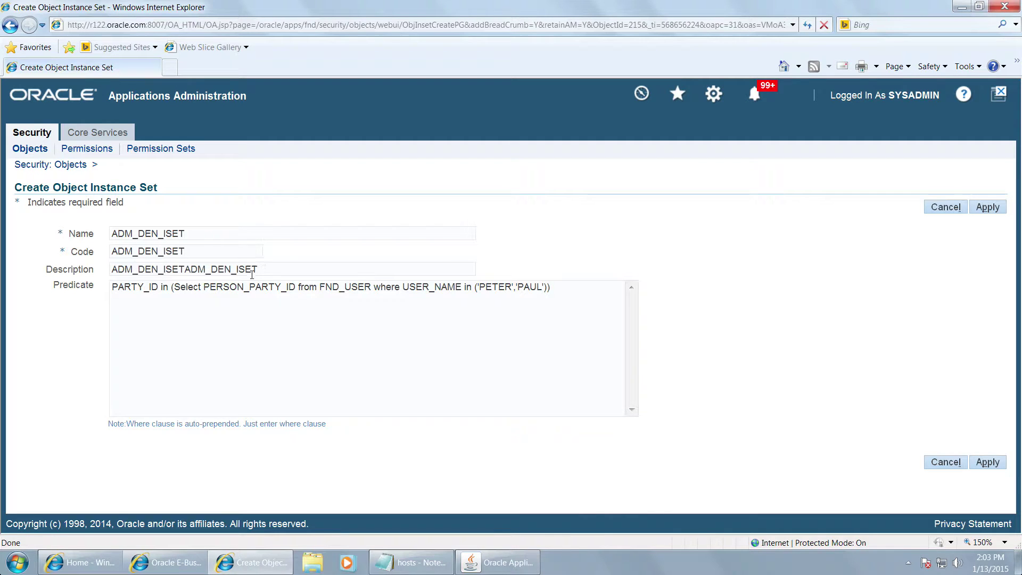
key("BackSpace")
key("BackSpace")
key("BackSpace")
key("BackSpace")
key("BackSpace")
key("BackSpace")
key("BackSpace")
key("BackSpace")
key("BackSpace")
key("BackSpace")
key("BackSpace")
key("BackSpace")
left_click(986, 207)
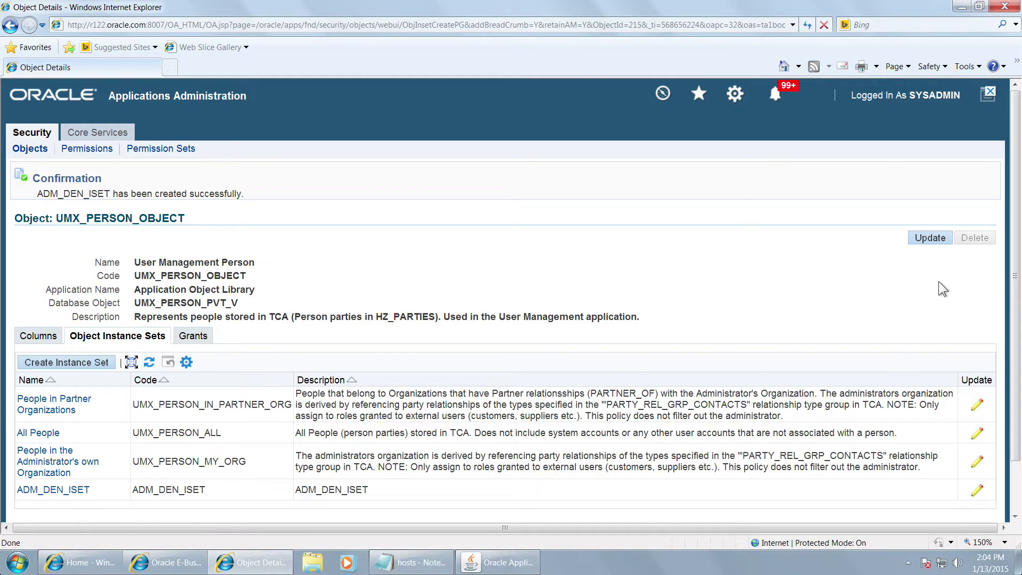
left_click(916, 234)
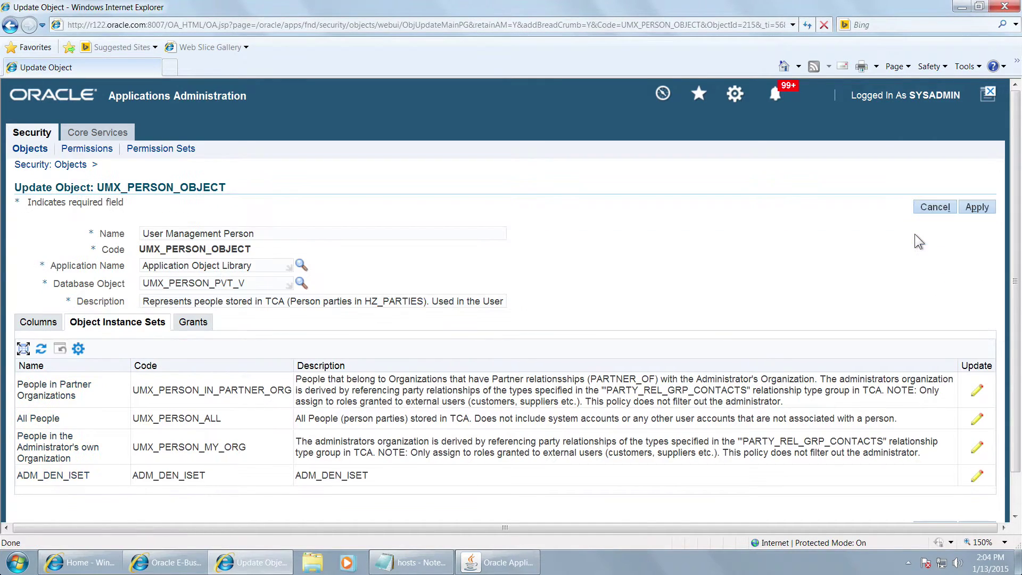
left_click(976, 208)
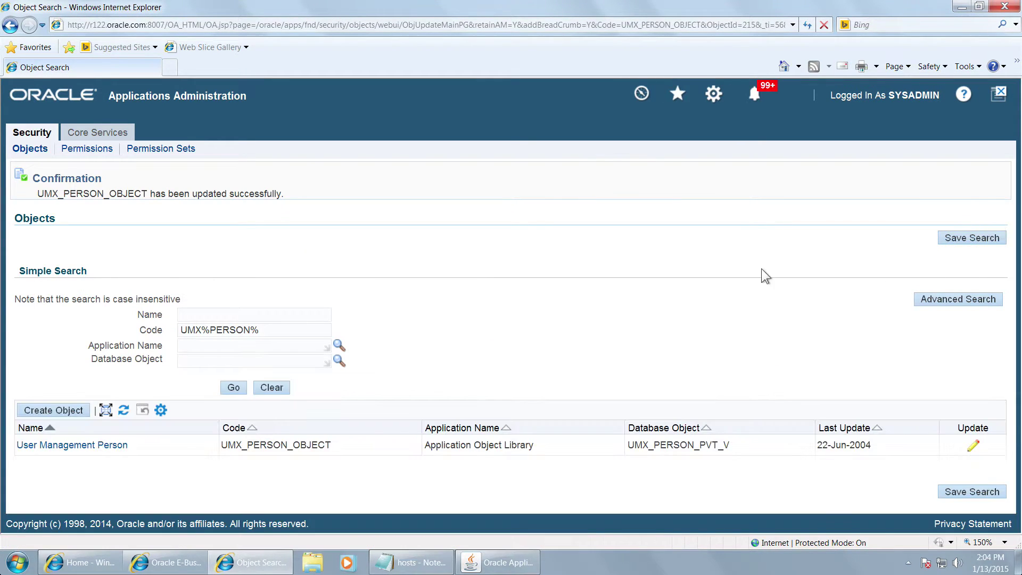
Step: Show the Keynote slide '2. Create a Role' calling for ADM_DEN_ROLE with ADM_DEN_ISET
key("ctrl+Left")
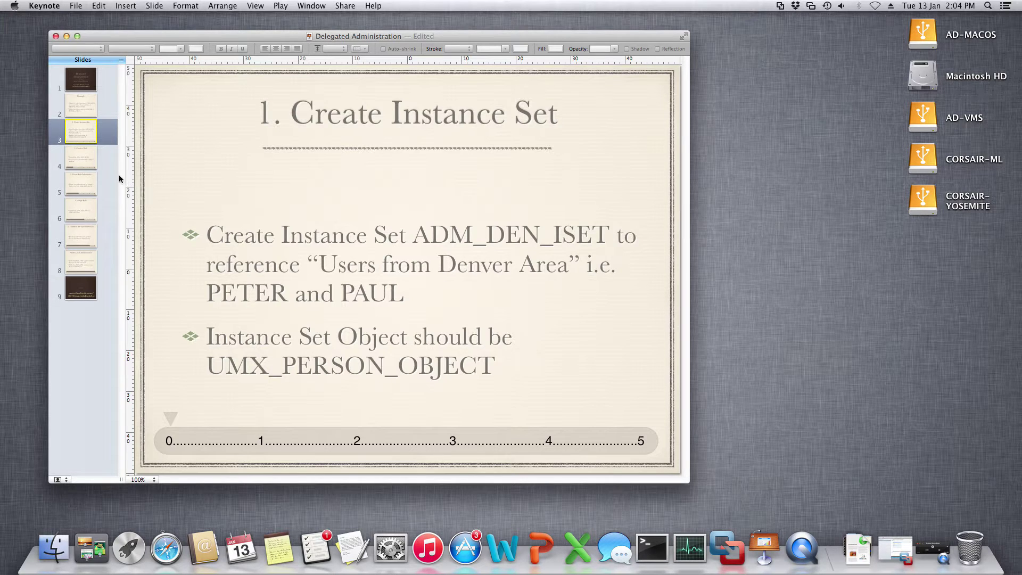
left_click(80, 168)
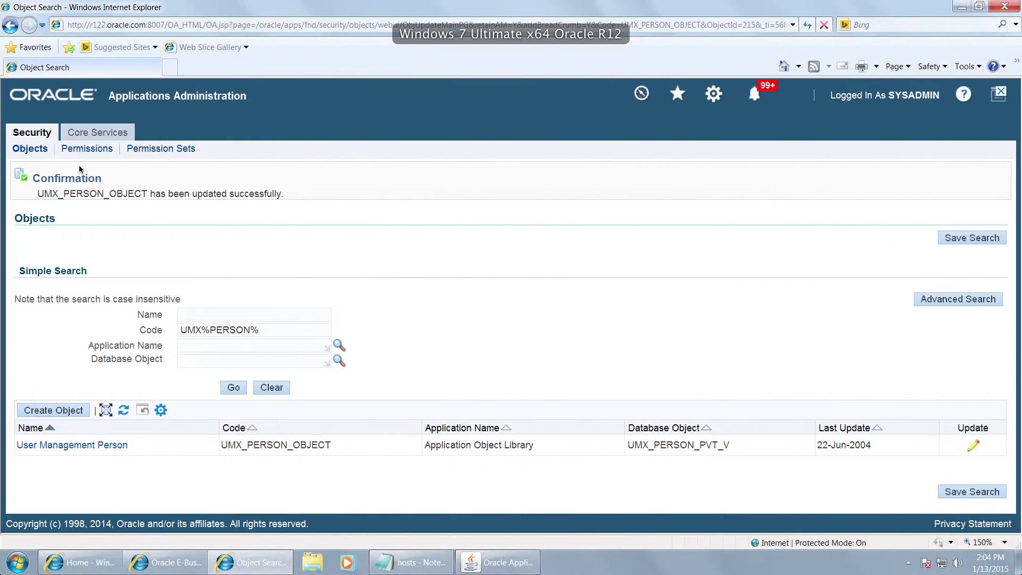
Step: Switch the Oracle responsibility to Functional Administrator
left_click(488, 563)
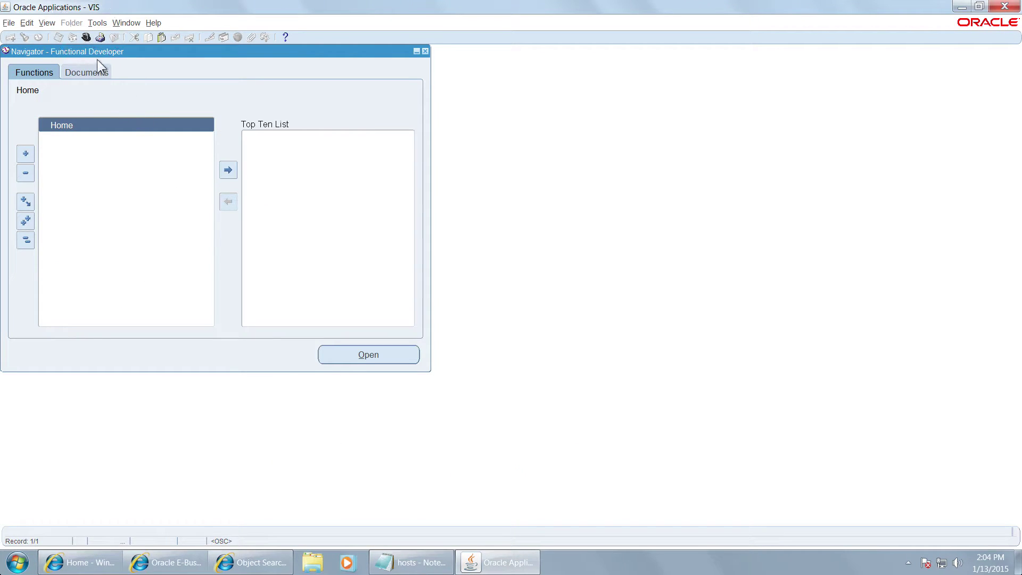
left_click(85, 37)
type("functional %")
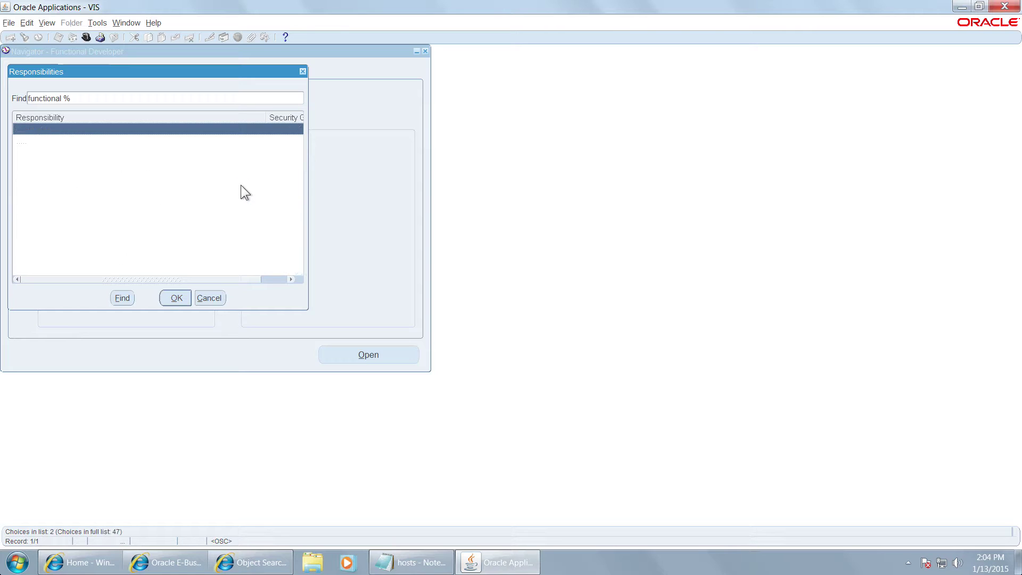
key("Return")
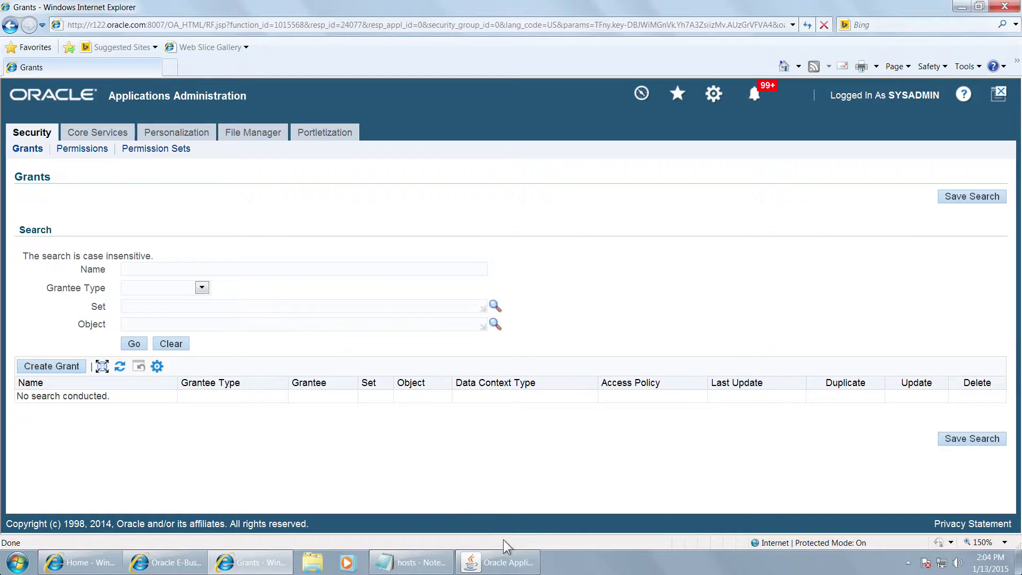
Step: Switch to User Management and open the Roles & Role Inheritance page
left_click(491, 562)
left_click(83, 37)
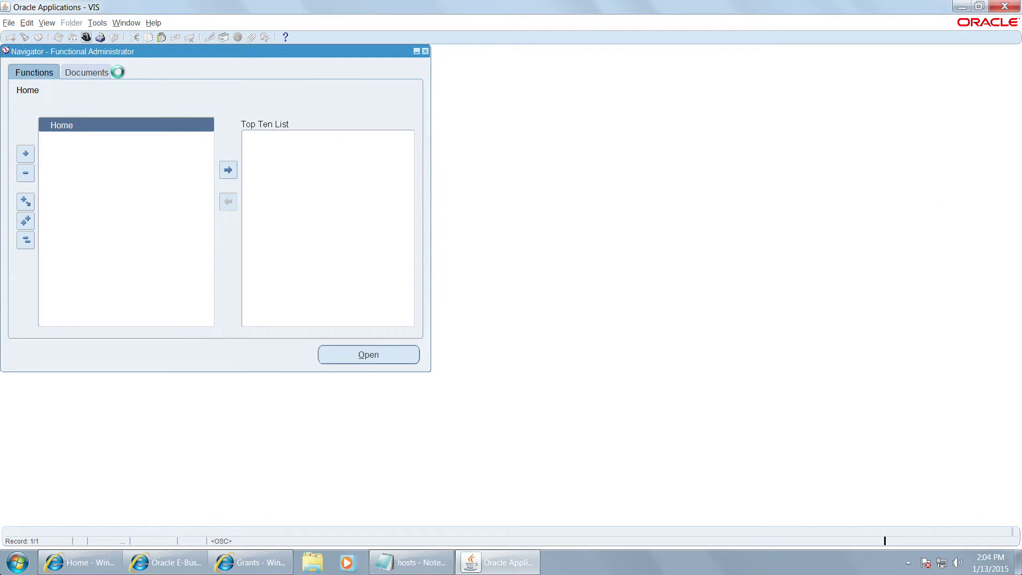
double_click(206, 143)
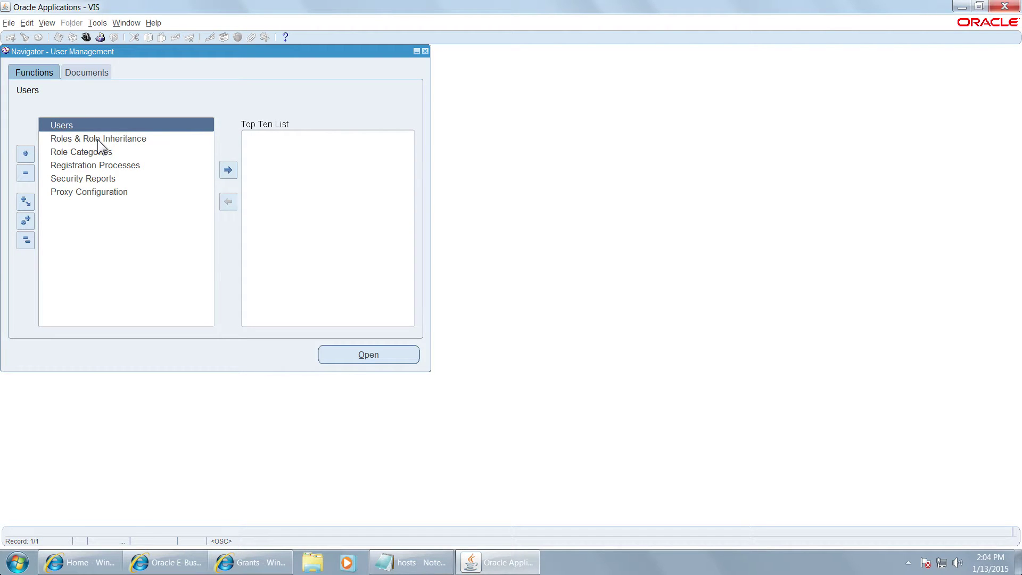
double_click(94, 127)
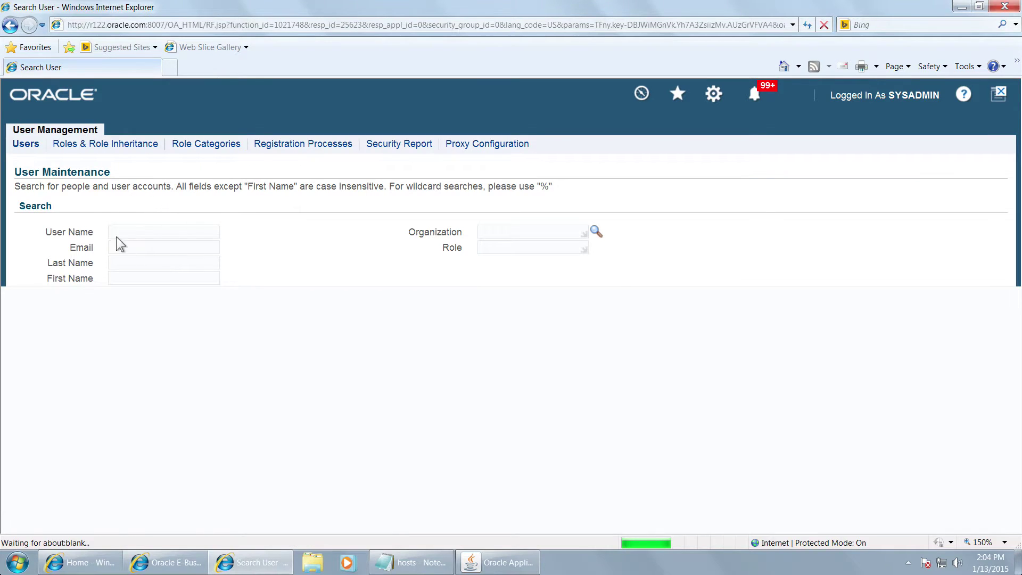
left_click(80, 145)
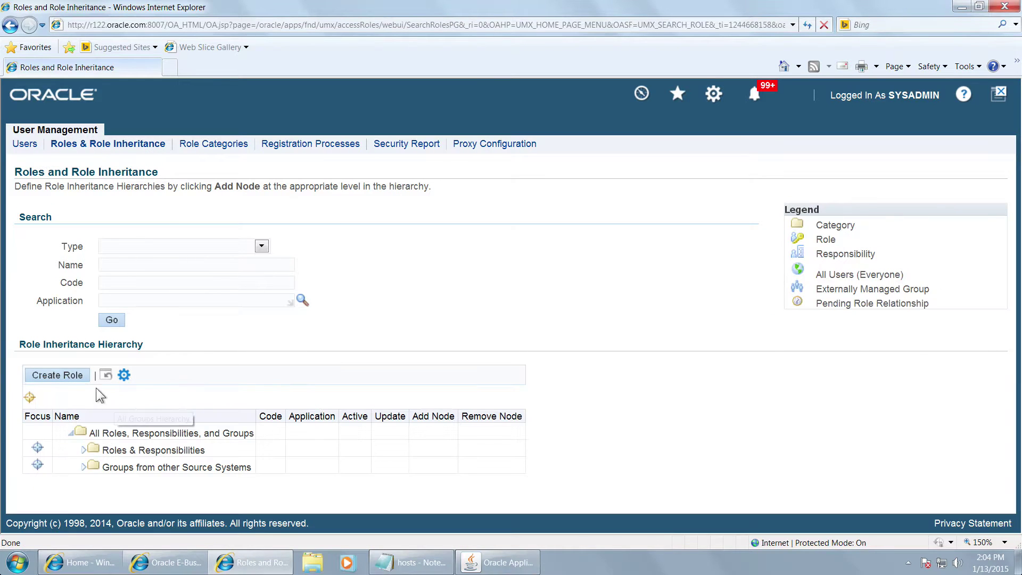
left_click(58, 375)
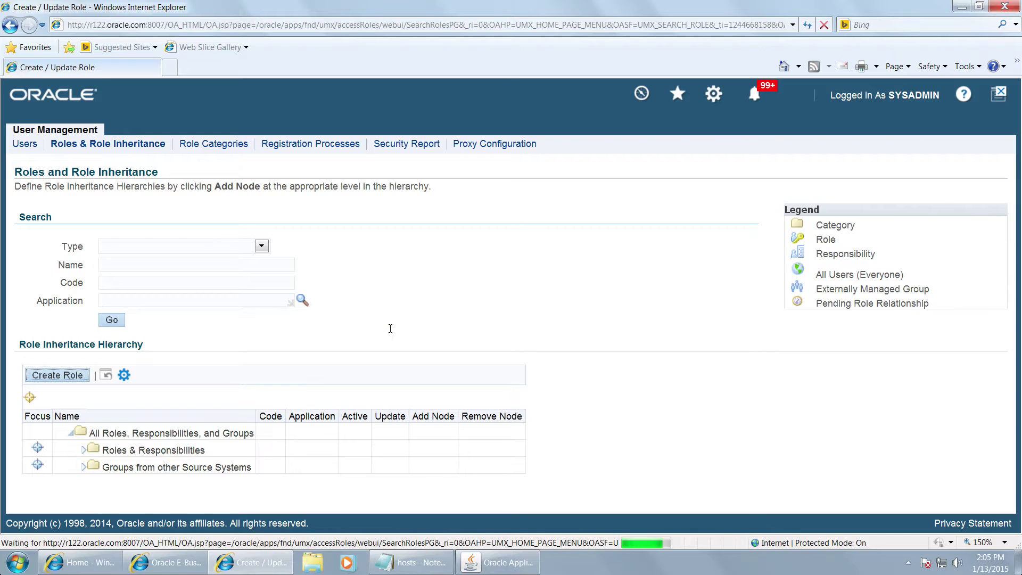
Step: Enter ADM_DEN_ROLE as display name and description, with role code UMX|ADM_DEN_ROLE
left_click(294, 257)
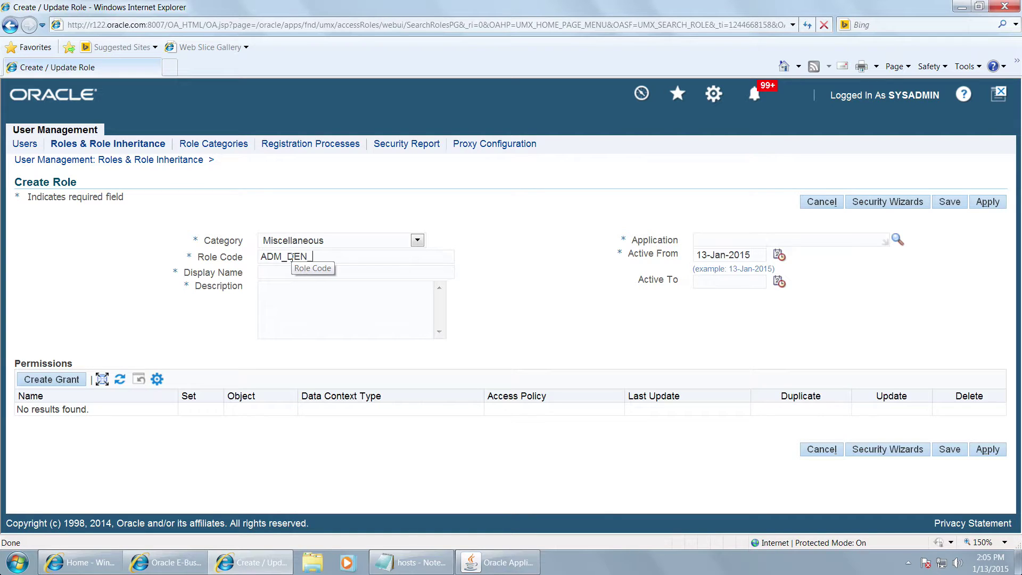
key("shift+Left")
key("shift+Left")
key("shift+Left")
key("shift+Left")
key("shift+Left")
key("shift+Left")
key("shift+Left")
key("shift+Left")
key("shift+Left")
key("shift+Left")
key("shift+Left")
key("shift+Left")
key("ctrl+c")
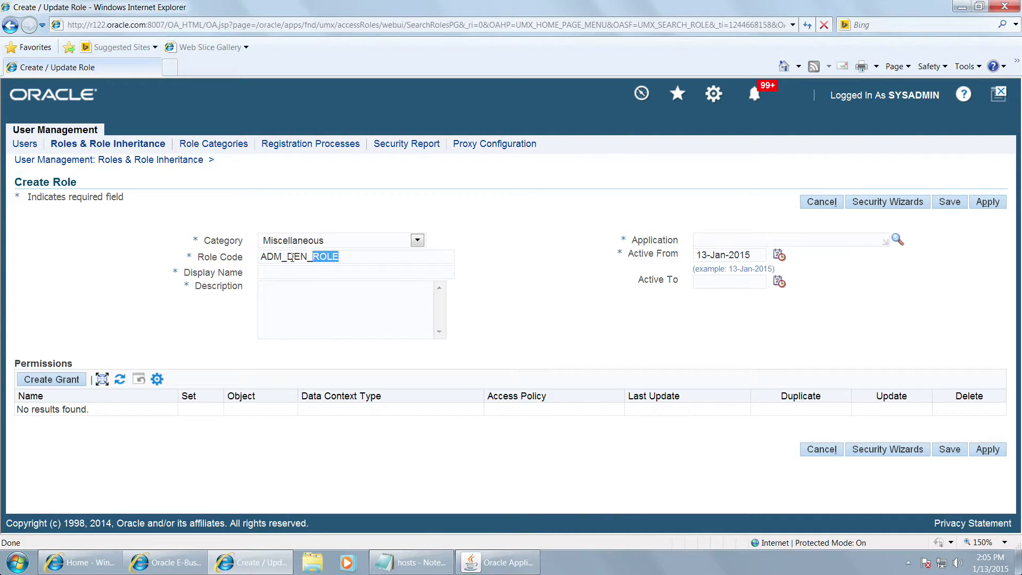
key("Tab")
key("ctrl+v")
key("Tab")
key("ctrl+v")
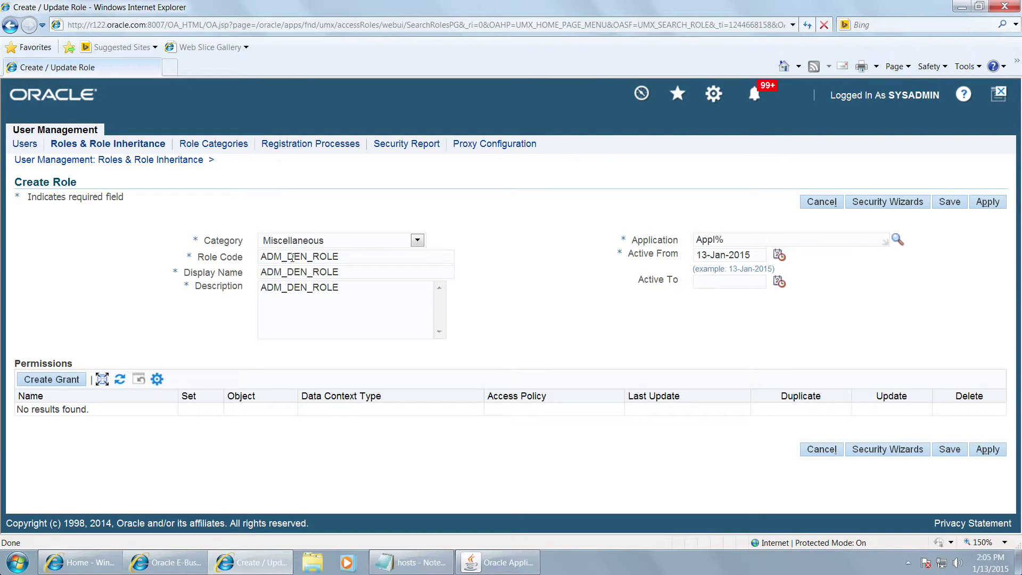
left_click(291, 258)
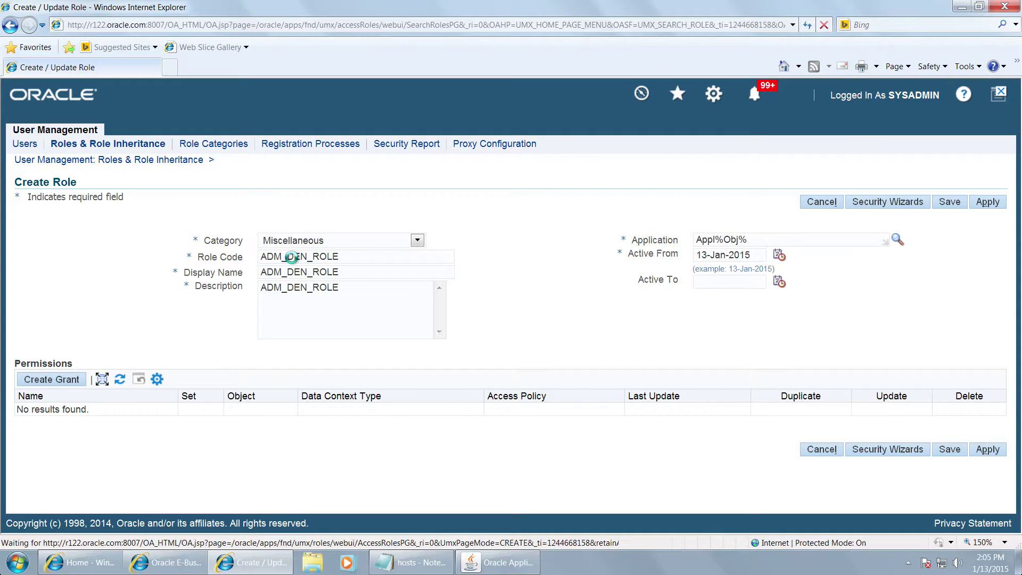
type("UMX|")
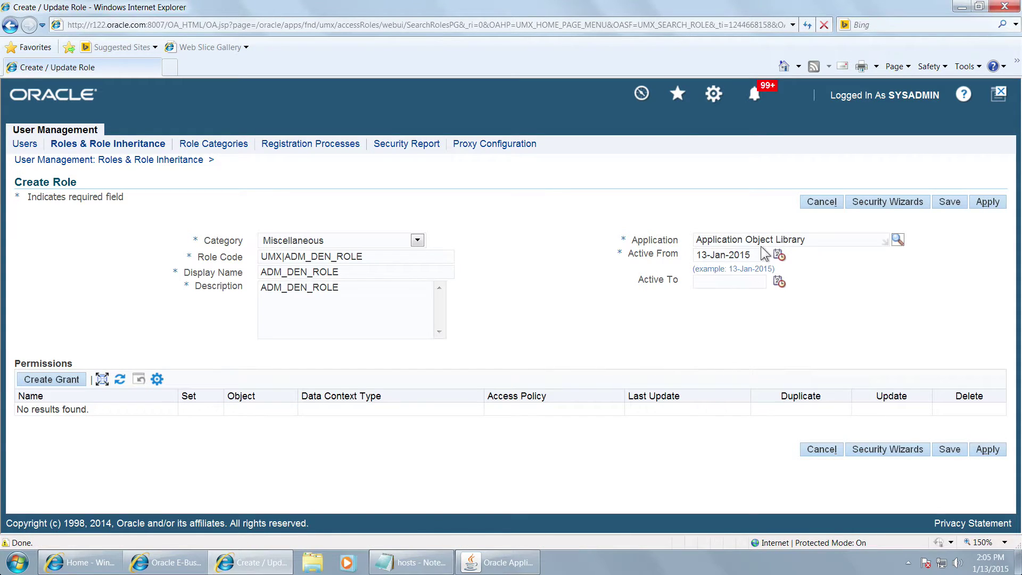
Step: Set Active From to 01-Jan-1951, save the role, and enter ADM%DEN% as the search name
left_click(659, 254)
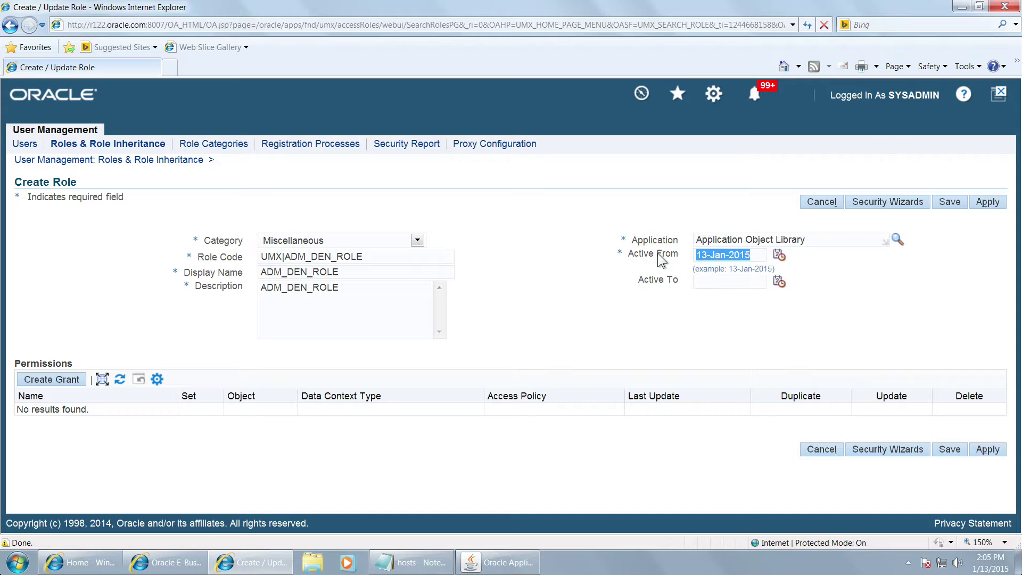
type("01-JAN-1951")
key("Tab")
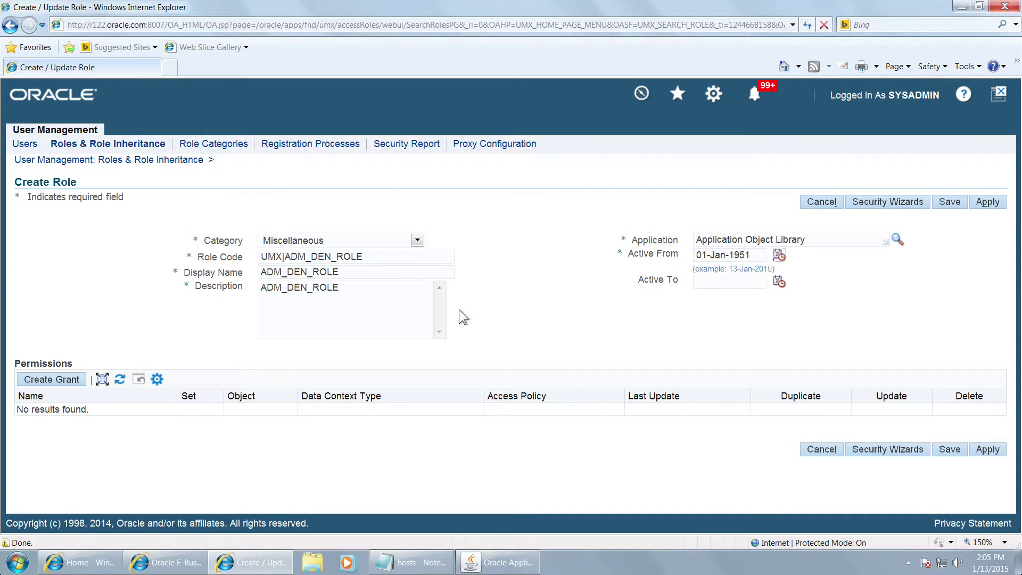
left_click(987, 451)
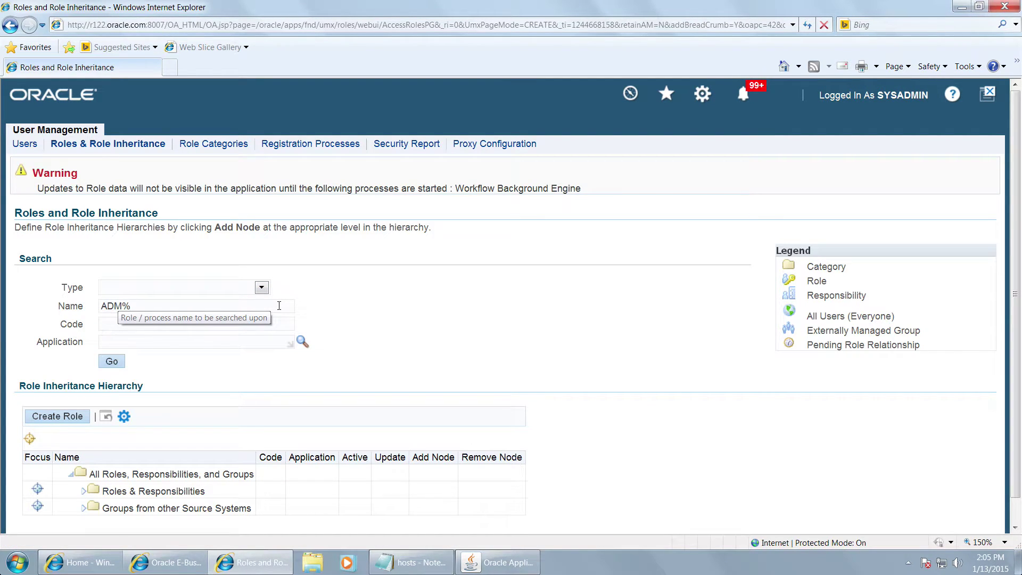
left_click(279, 306)
type("ADM%DEN%")
Step: Find ADM_DEN_ROLE via ADM%DEN% and launch its User Management security administration wizard
left_click(123, 361)
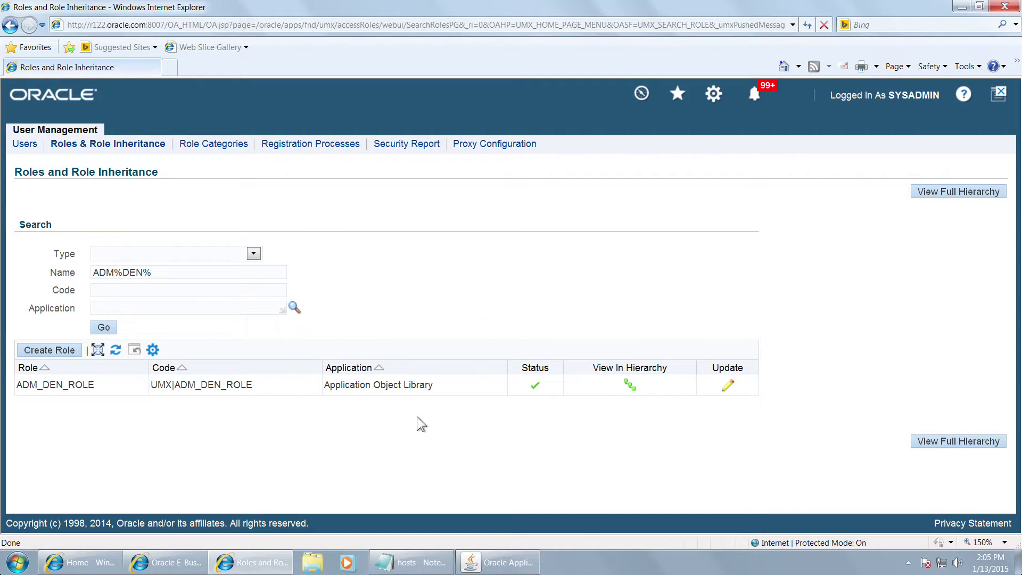
left_click(727, 384)
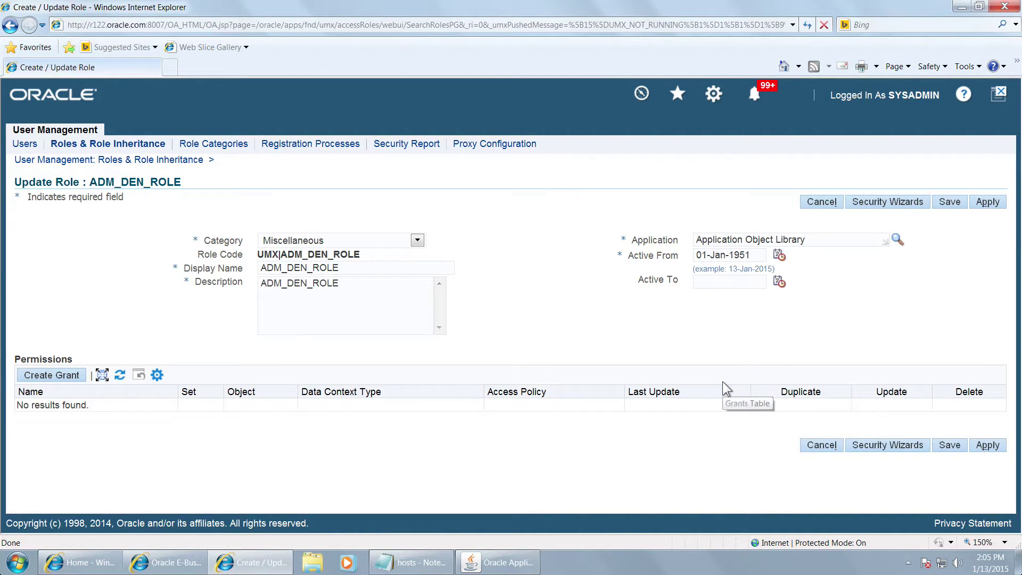
left_click(887, 206)
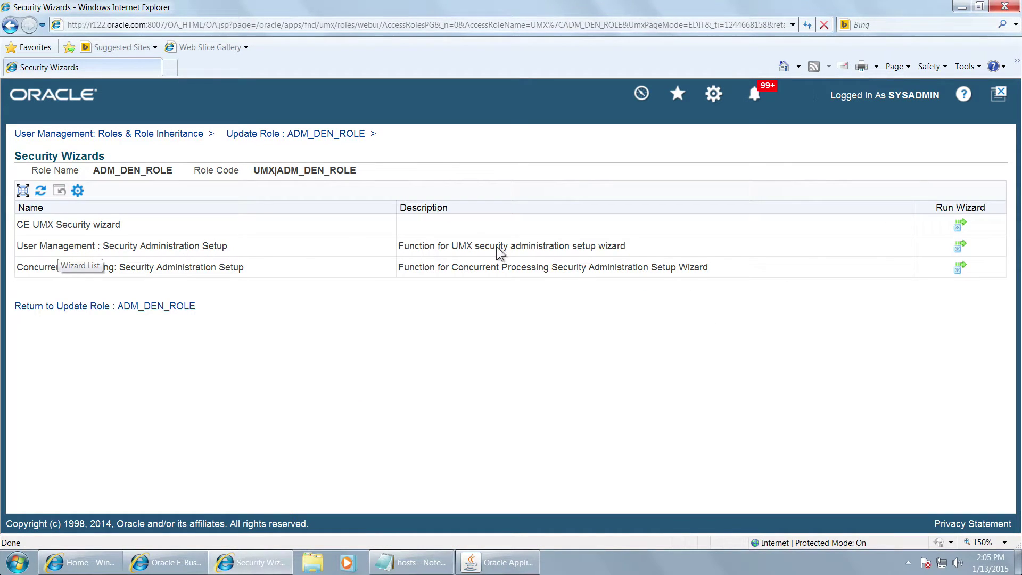
left_click(960, 247)
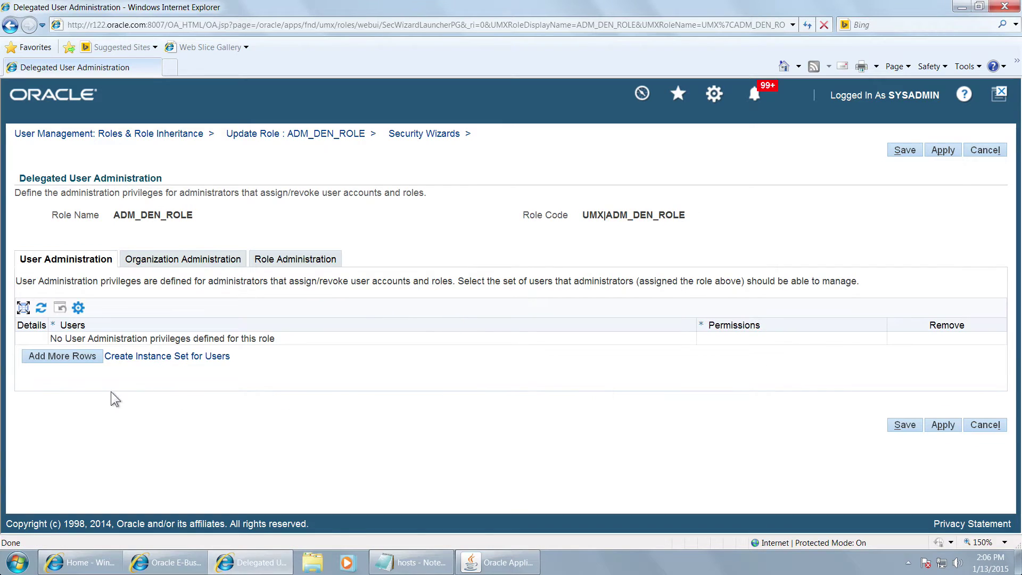
Step: Add a row granting All User Administration Privileges over the ADM_DEN_ISET user set
left_click(78, 365)
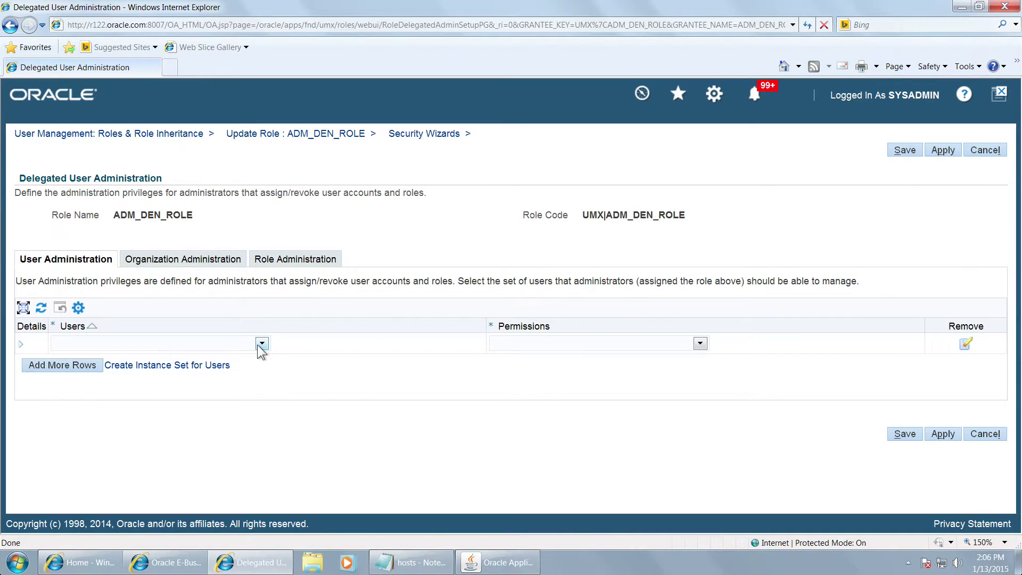
left_click(261, 344)
left_click(171, 398)
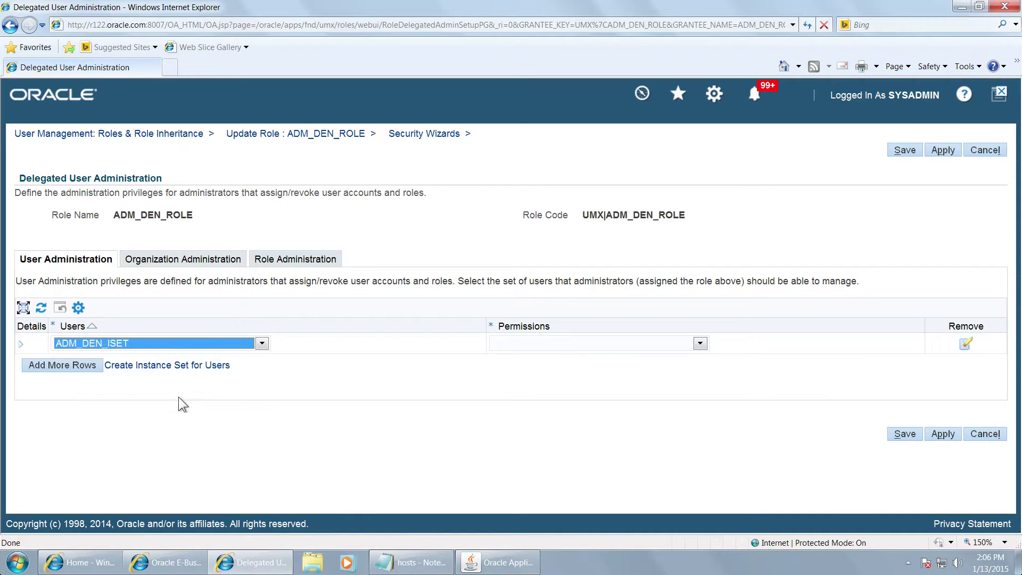
left_click(542, 343)
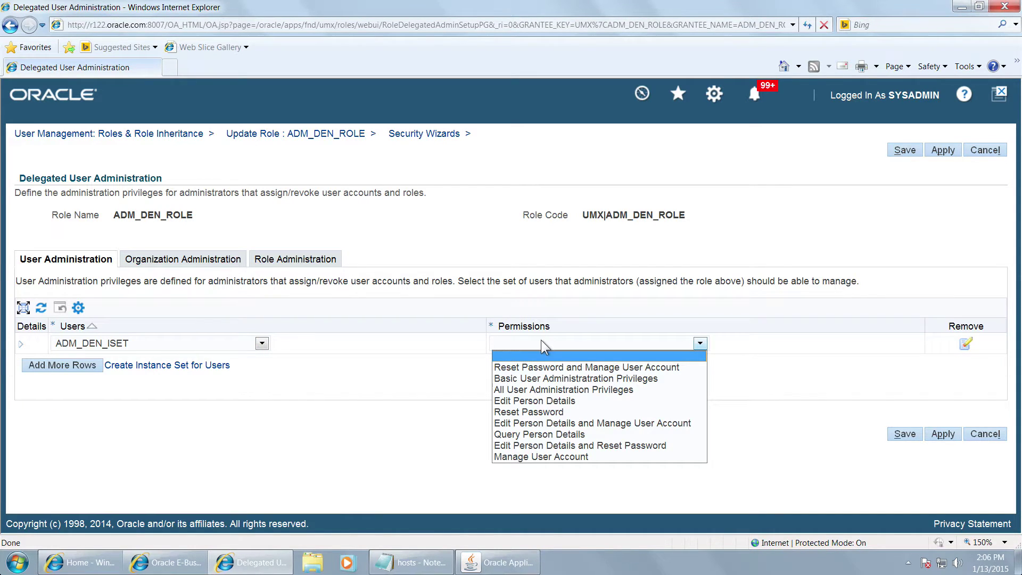
left_click(558, 389)
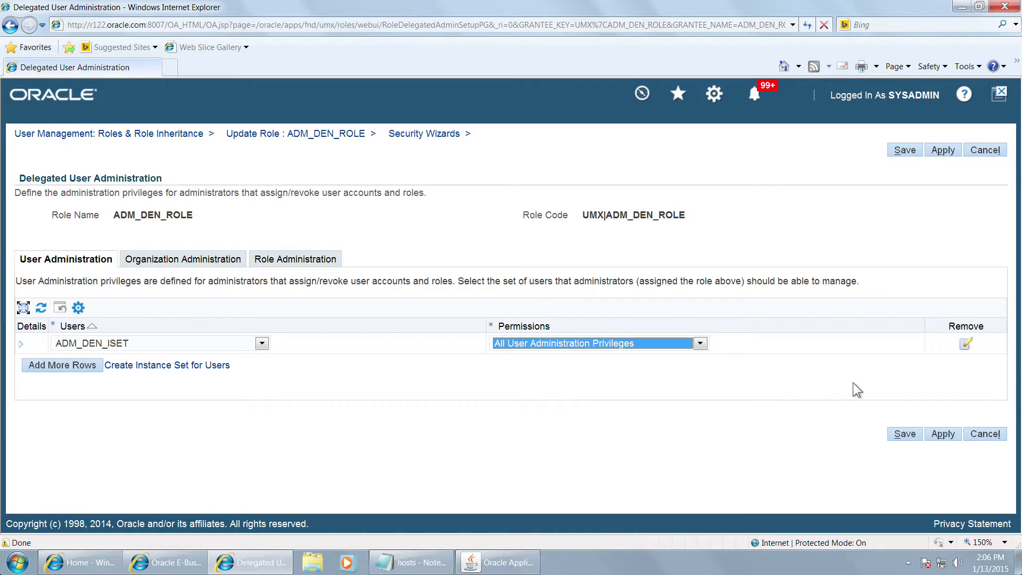
Step: Allow ADM_DEN_ROLE to create new roles and apply the delegated administration settings
left_click(298, 259)
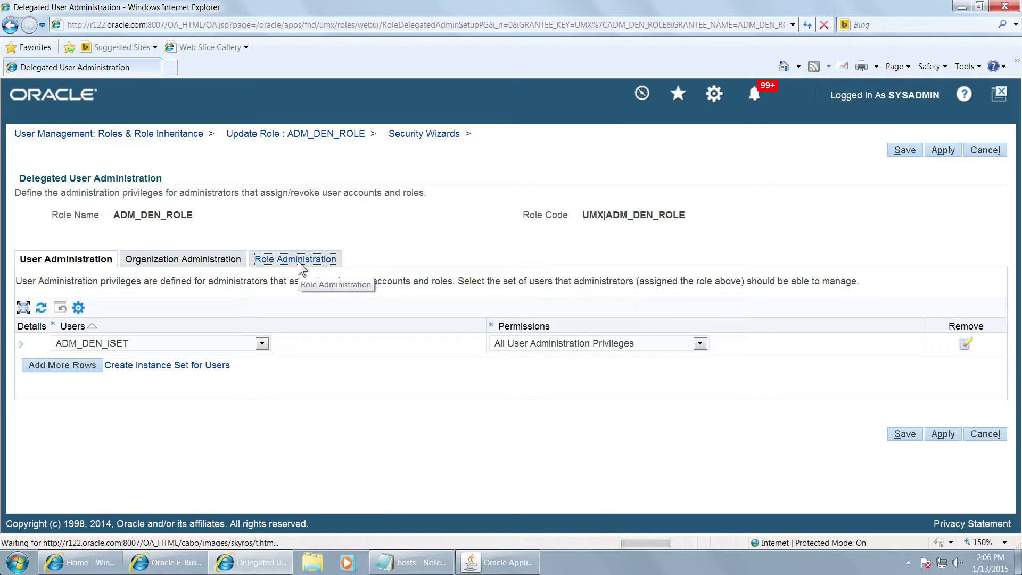
left_click(43, 318)
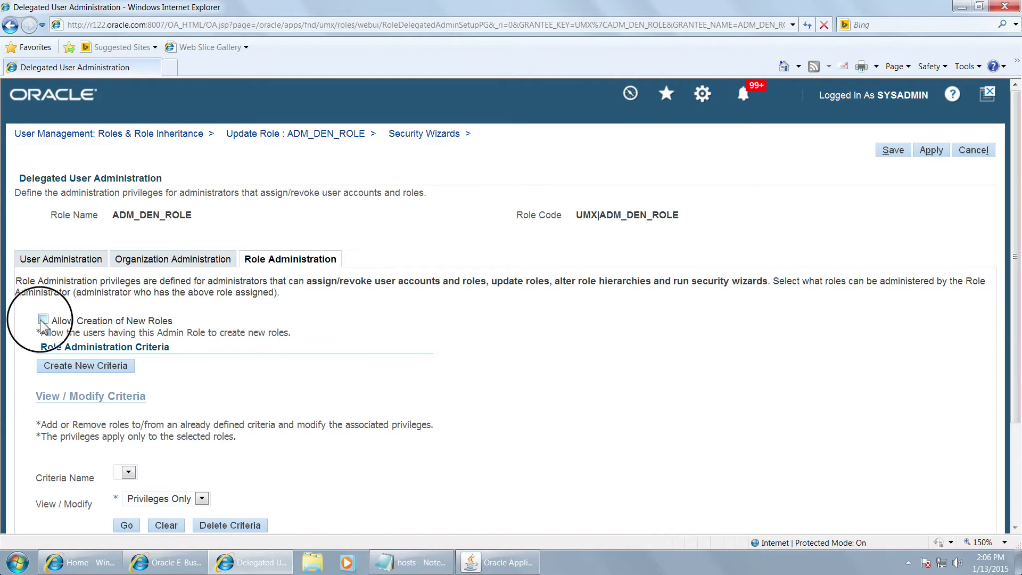
left_click_drag(1017, 353, 1017, 447)
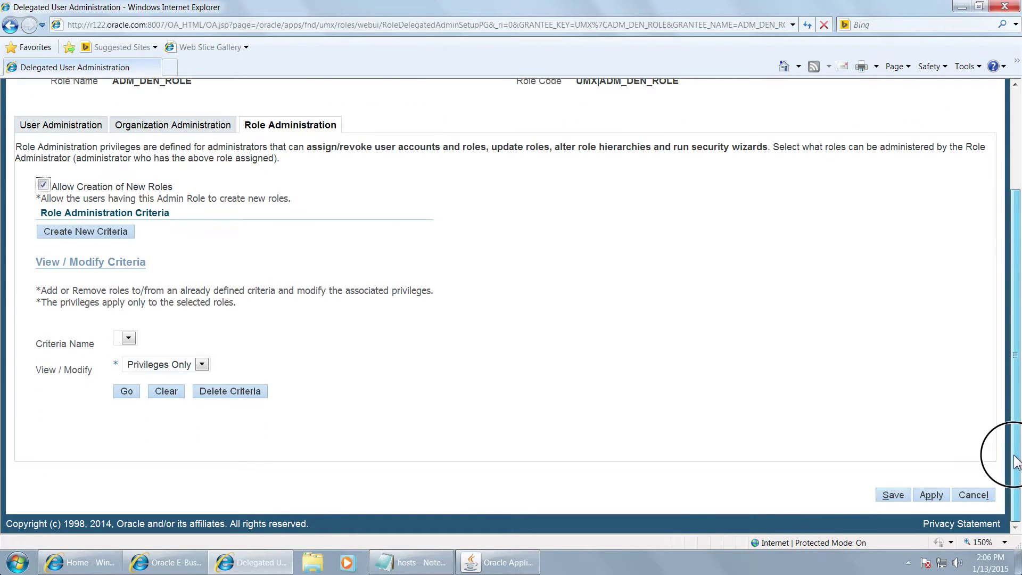
left_click(932, 497)
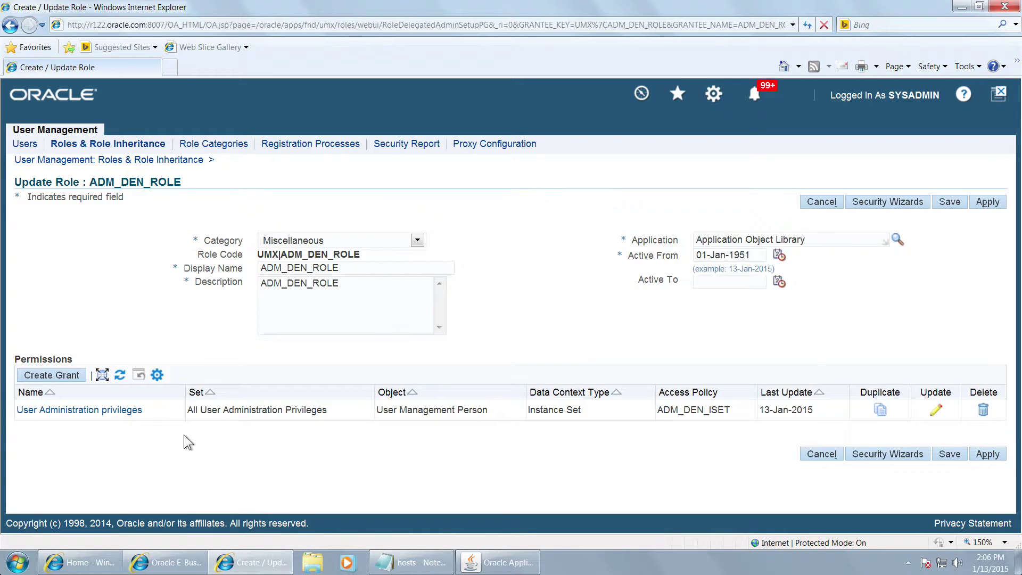
Step: Start a new grant named ADM_DEN_GRANT, using the name as its description too
left_click(67, 379)
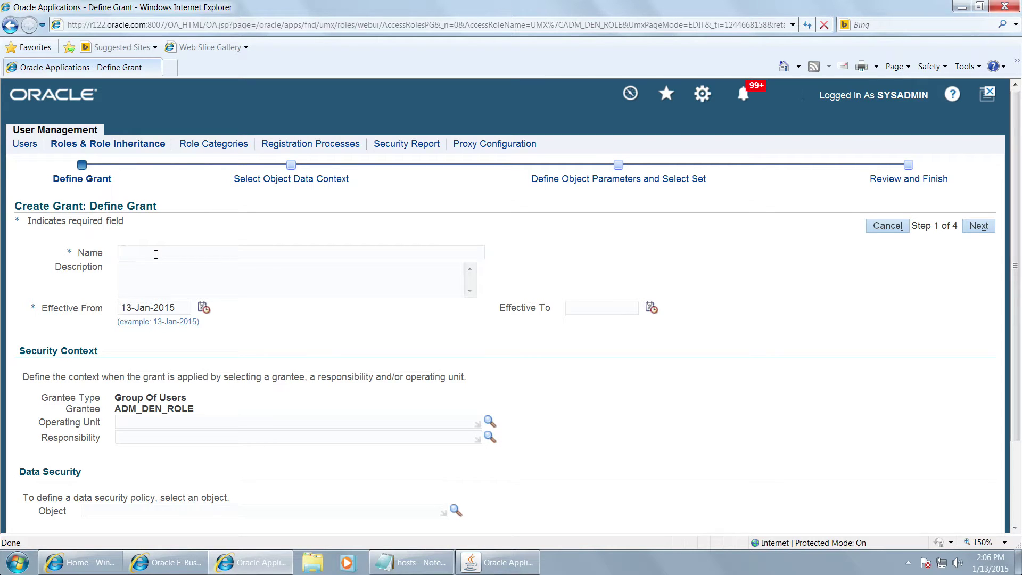
type("ADM_DEN_GRANT")
key("shift+Left")
key("shift+Left")
key("shift+Left")
key("shift+Left")
key("shift+Left")
key("shift+Left")
key("shift+Left")
key("shift+Left")
key("shift+Left")
key("shift+Left")
key("shift+Left")
key("shift+Left")
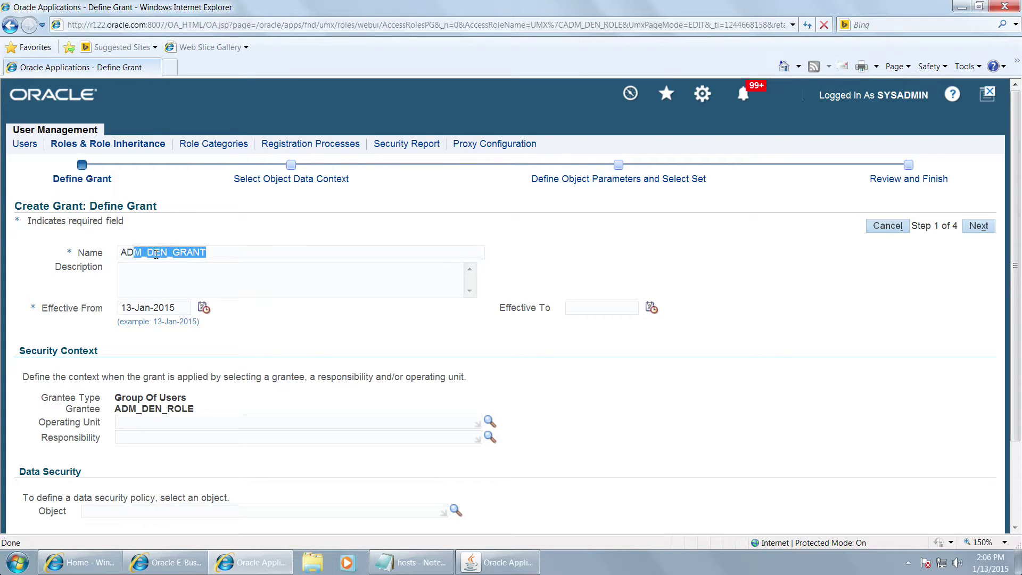
key("ctrl+c")
key("Tab")
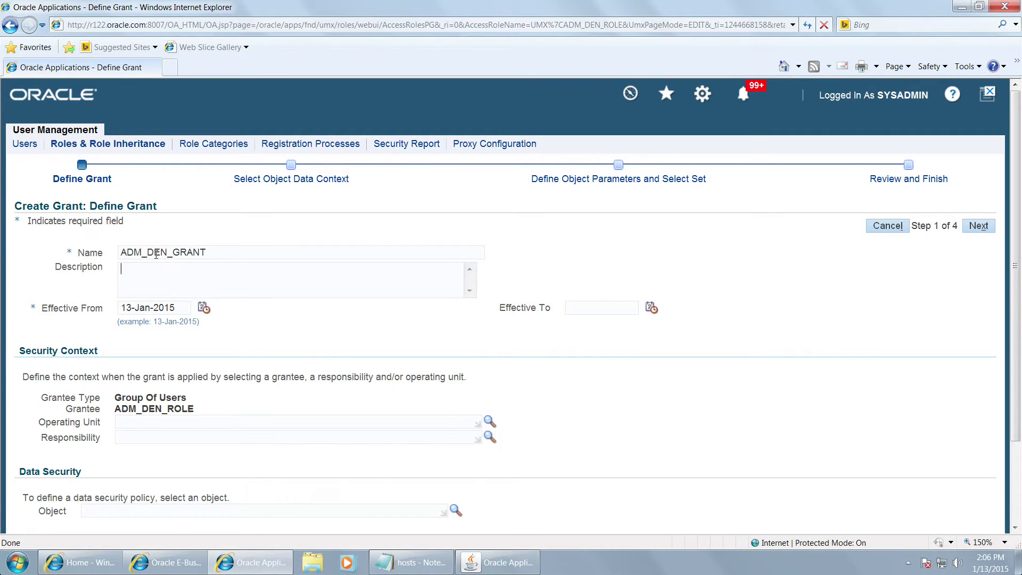
key("ctrl+v")
Step: Set the grant's effective-from date to 01-Jan-1951 and advance to the Select Set step
key("Tab")
type("01-")
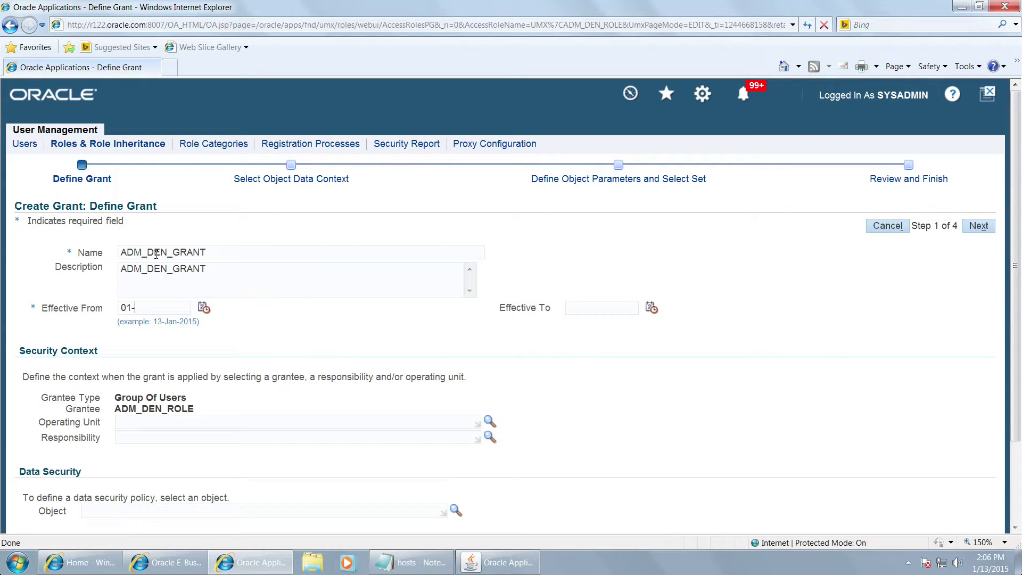
key("Tab")
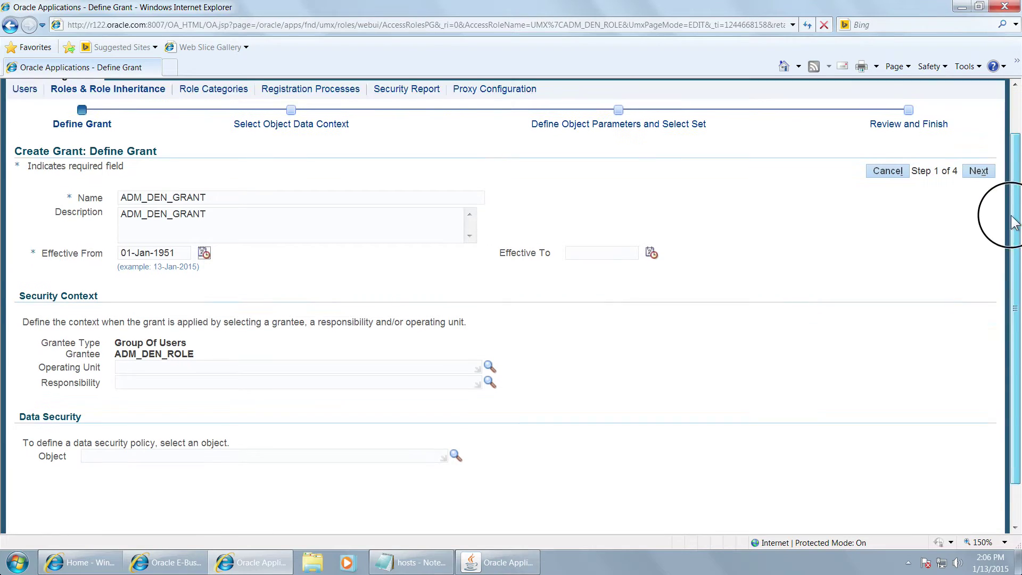
scroll(1008, 202, "down", 3)
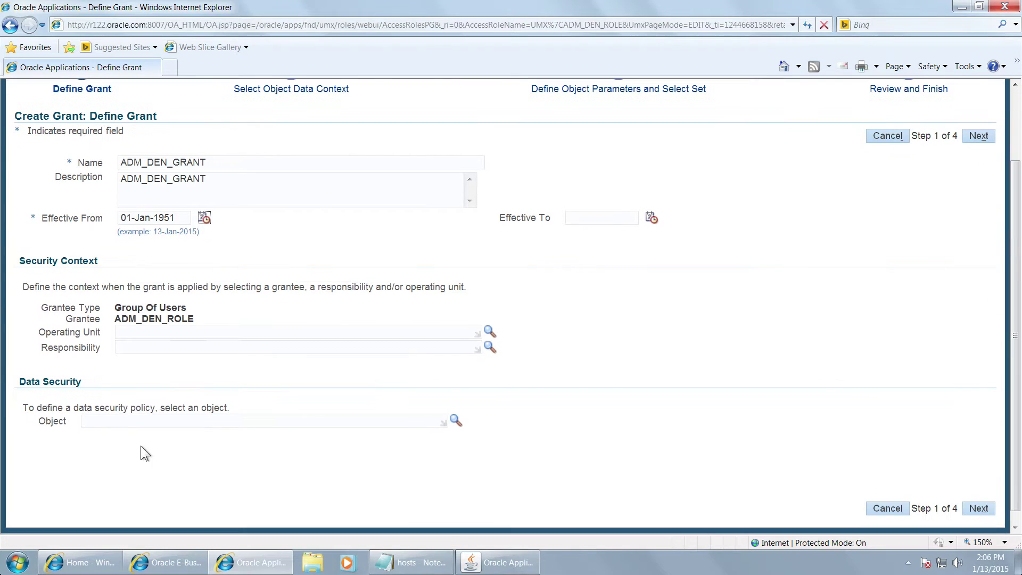
left_click(977, 510)
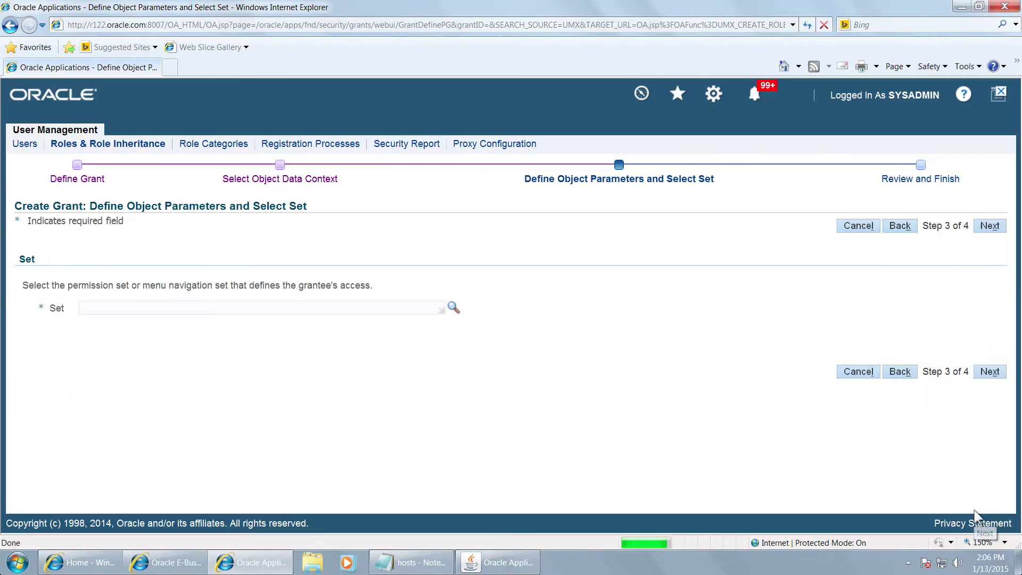
Step: Create the grant ADM_DEN_GRANT using the User Management - Home Page Menu permission set
left_click(133, 308)
type("User Manag")
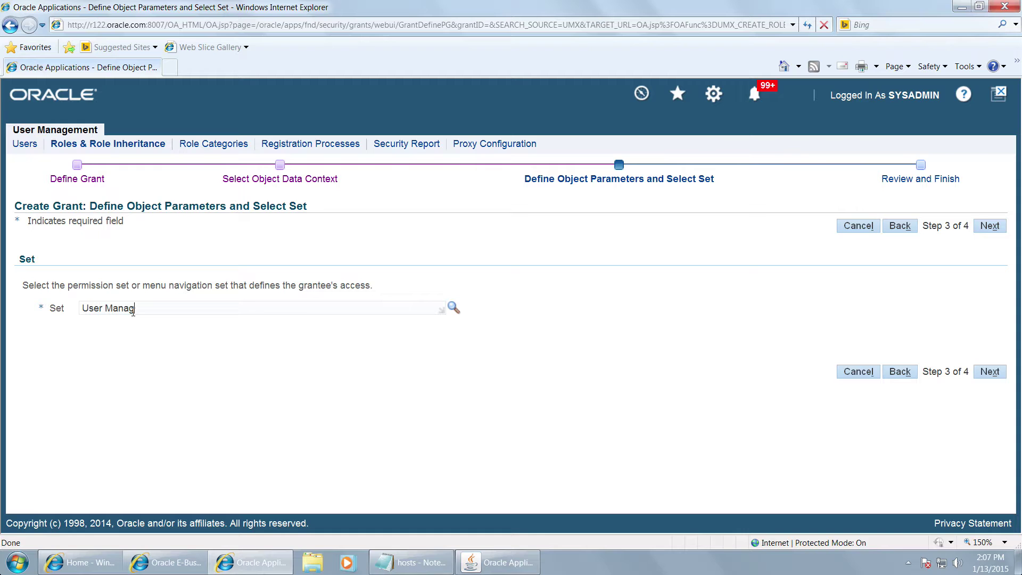
key("Tab")
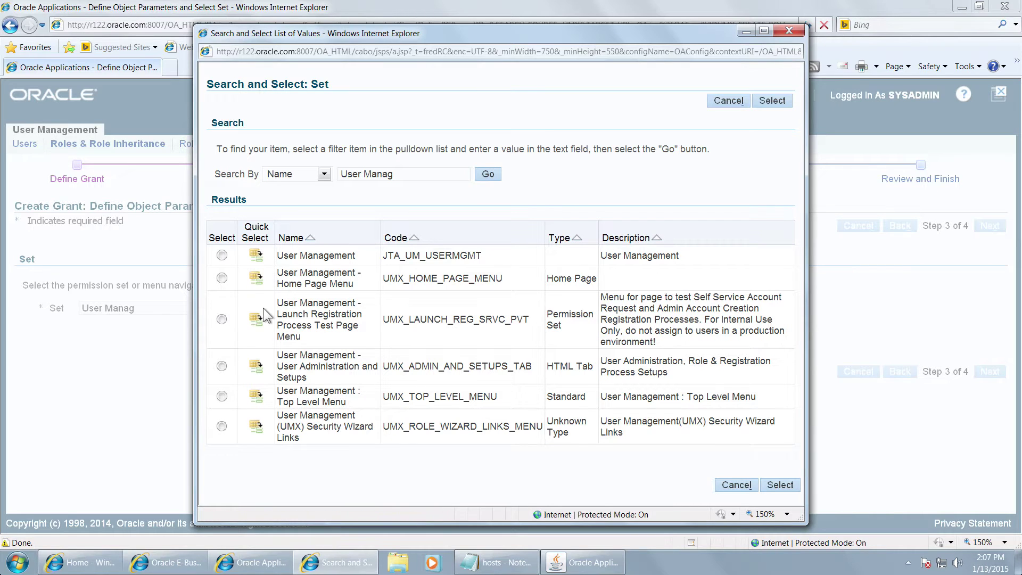
left_click(256, 279)
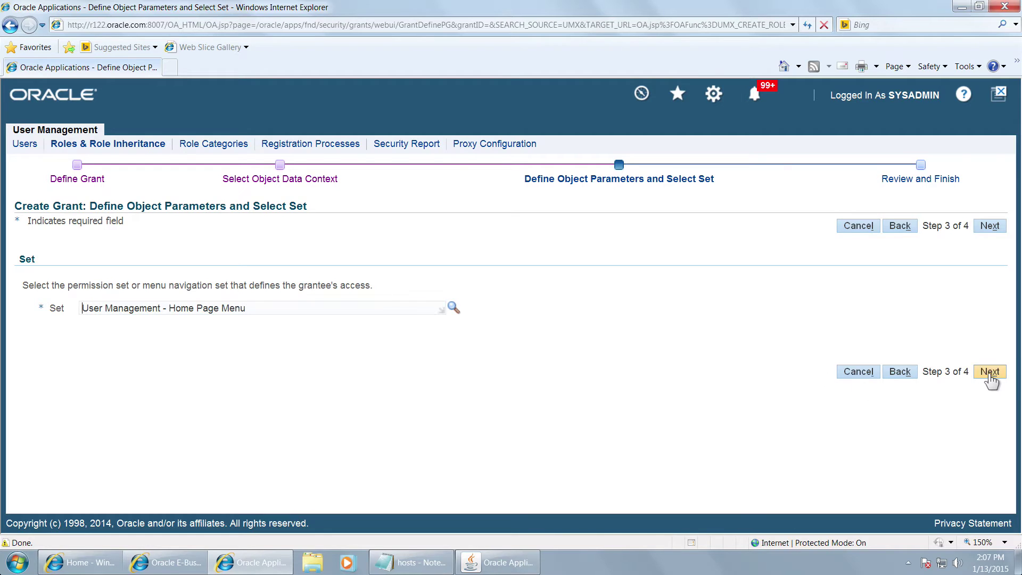
left_click(988, 372)
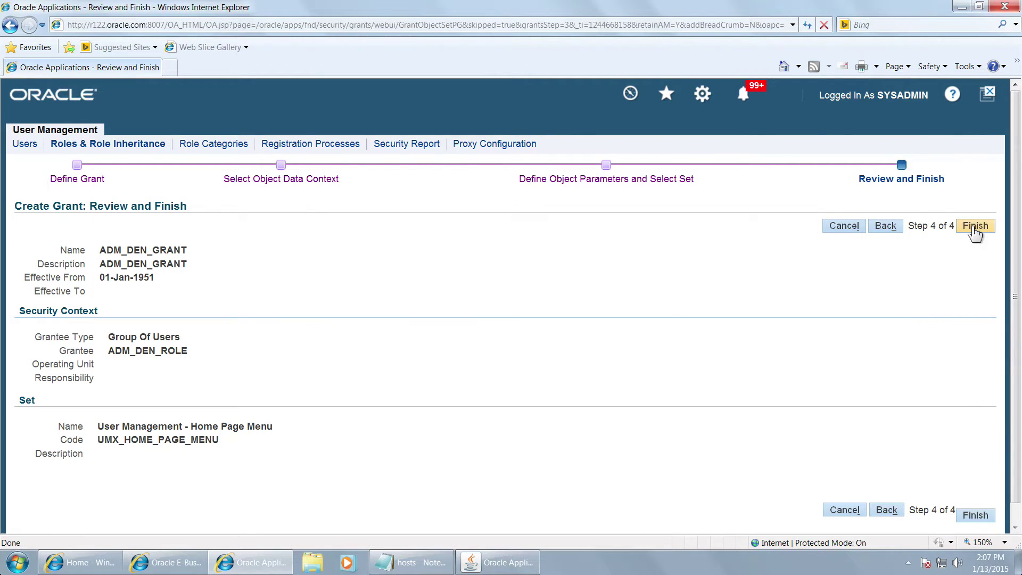
left_click(974, 229)
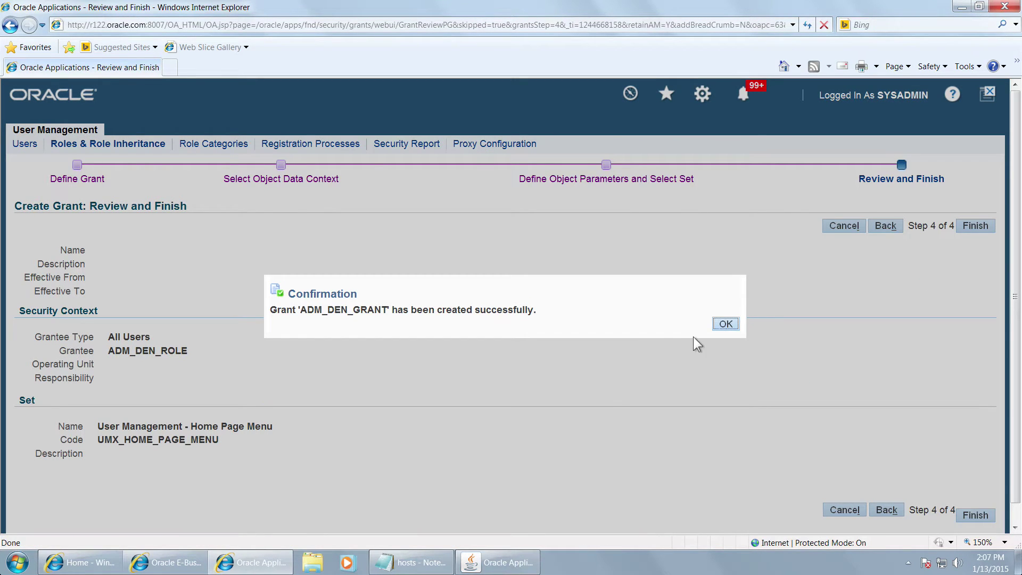
left_click(723, 325)
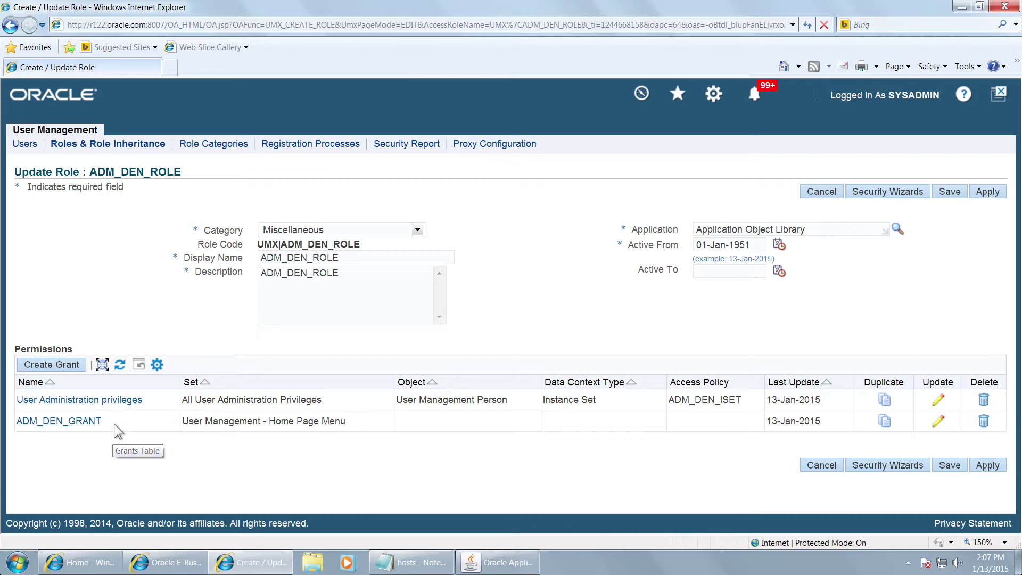
Step: Apply the ADM_DEN_ROLE changes, search roles by ADM%DEN%, and view ADM_DEN_ROLE in the hierarchy
left_click(986, 470)
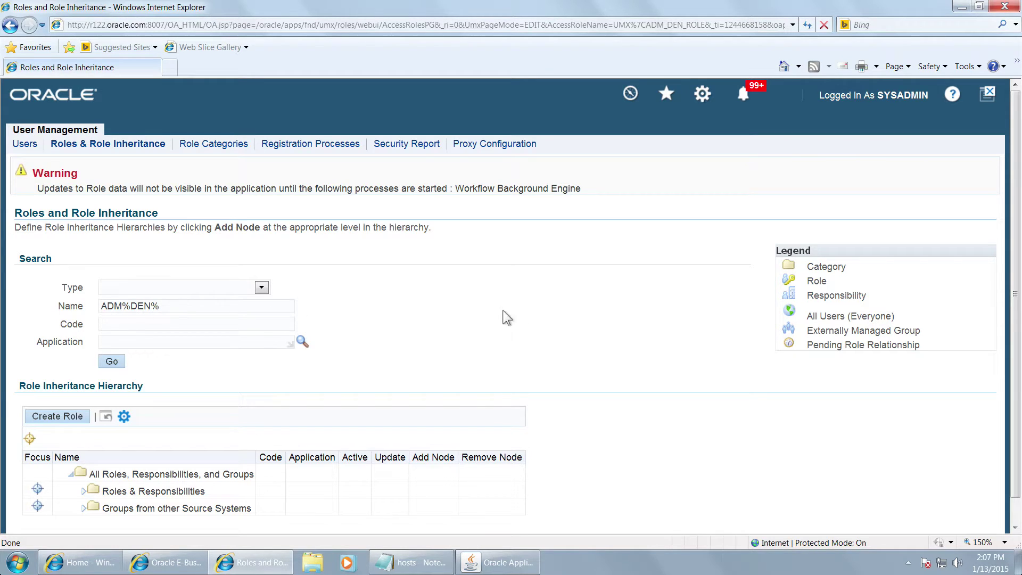
left_click(112, 361)
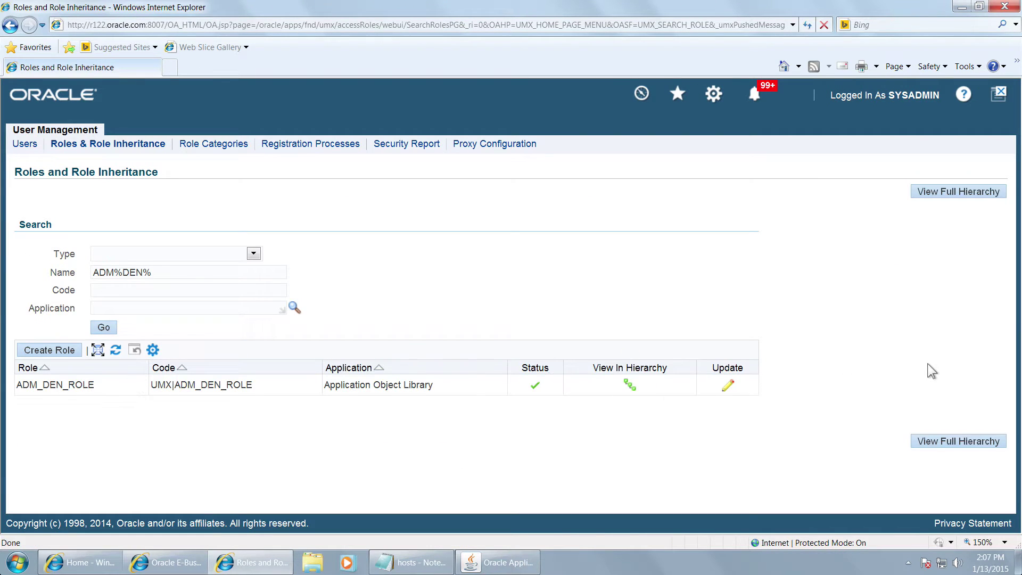
left_click(630, 392)
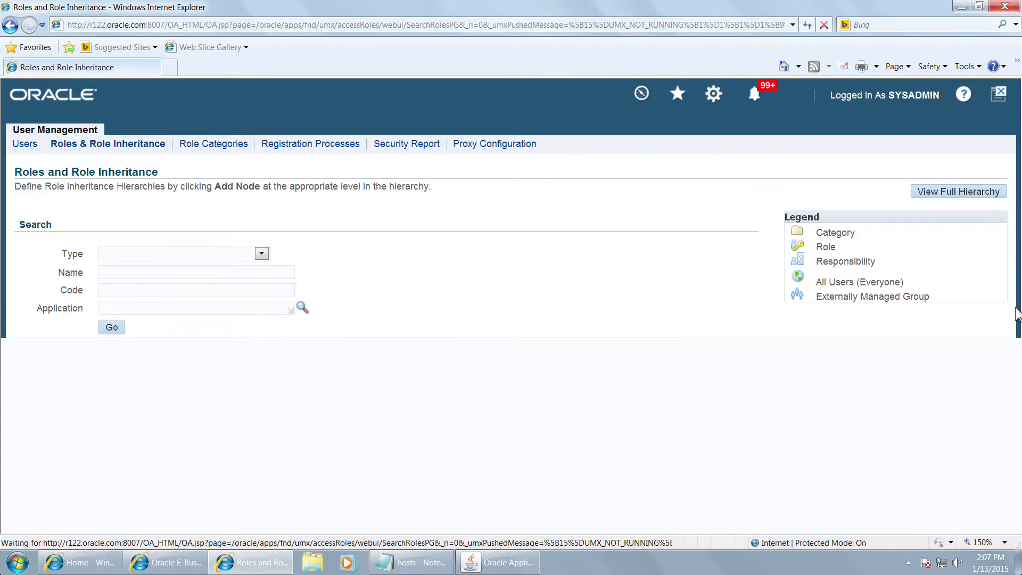
left_click_drag(1016, 298, 1016, 343)
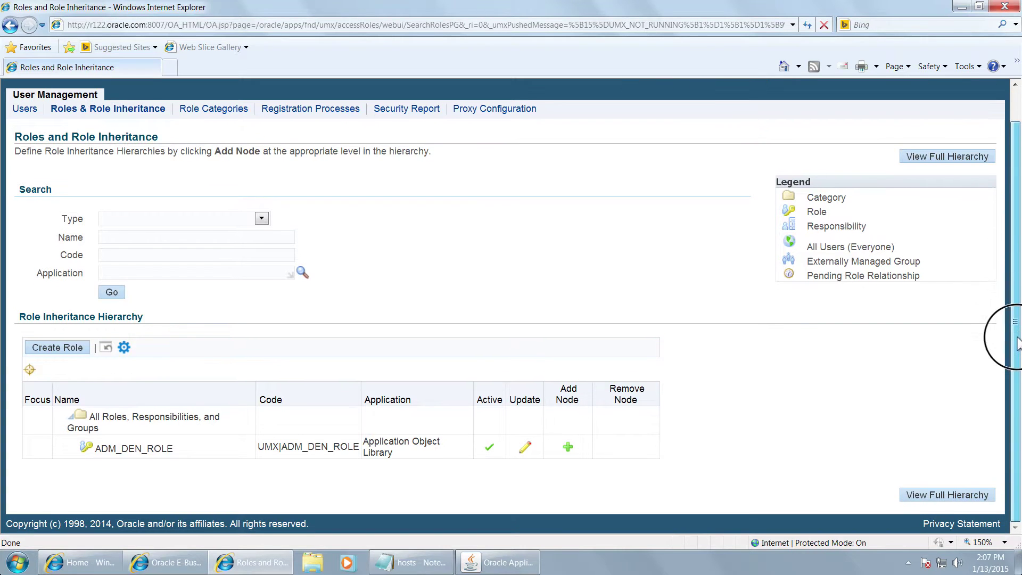
left_click(568, 450)
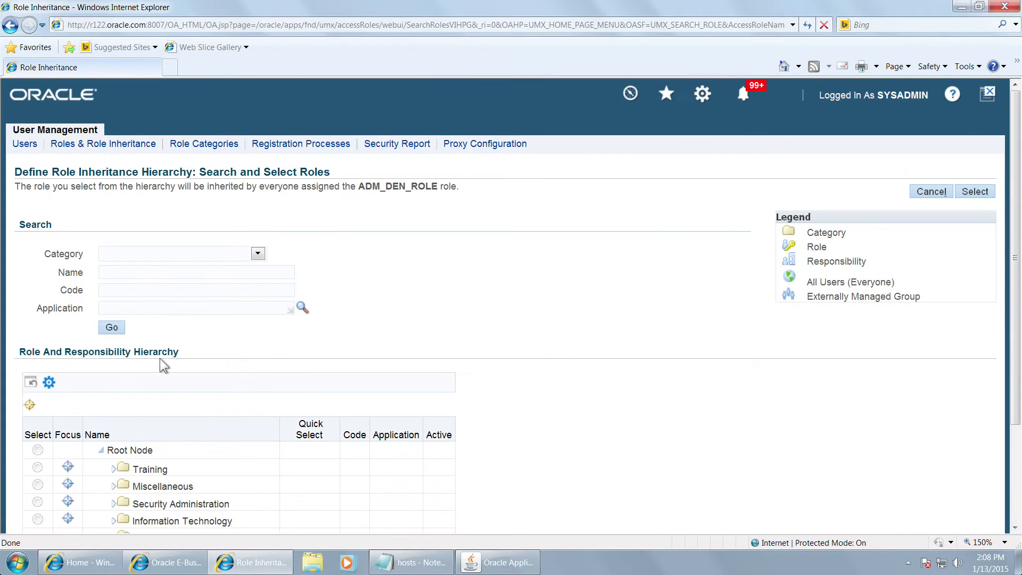
Step: Add the User Management role beneath ADM_DEN_ROLE and expand it to confirm the inheritance
left_click(123, 273)
type("User Management")
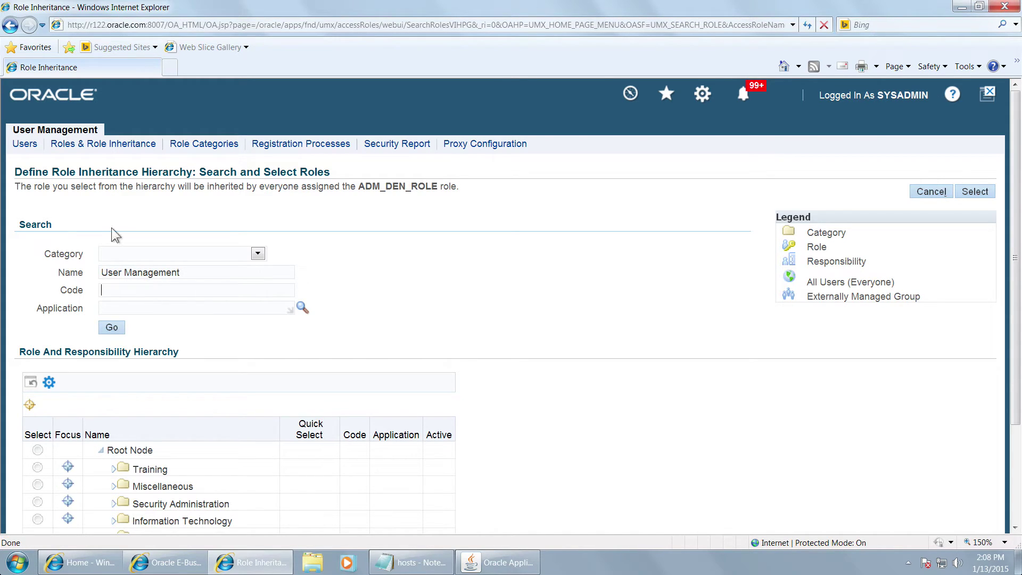
left_click(109, 328)
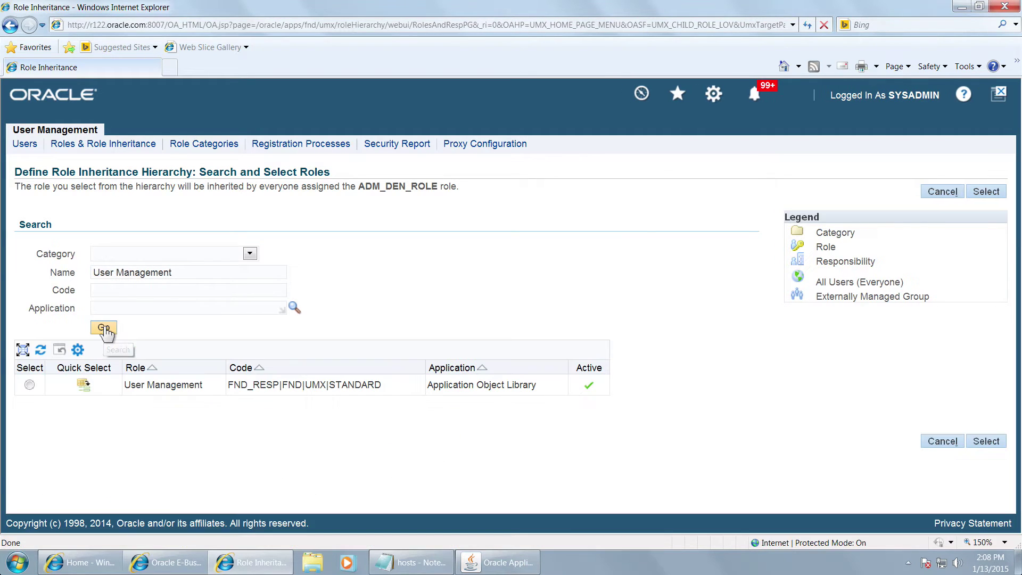
left_click(83, 387)
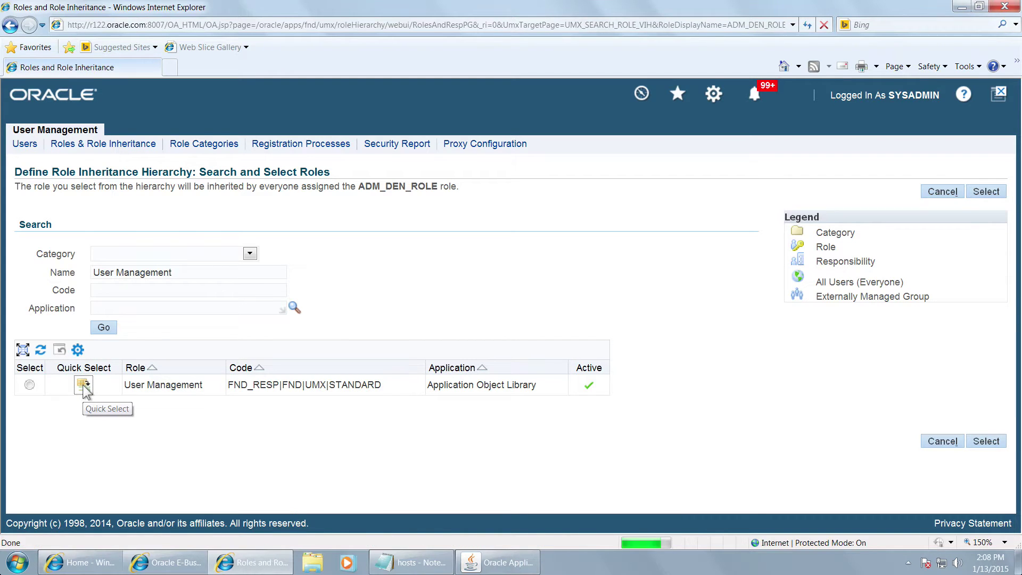
scroll(420, 348, "down", 3)
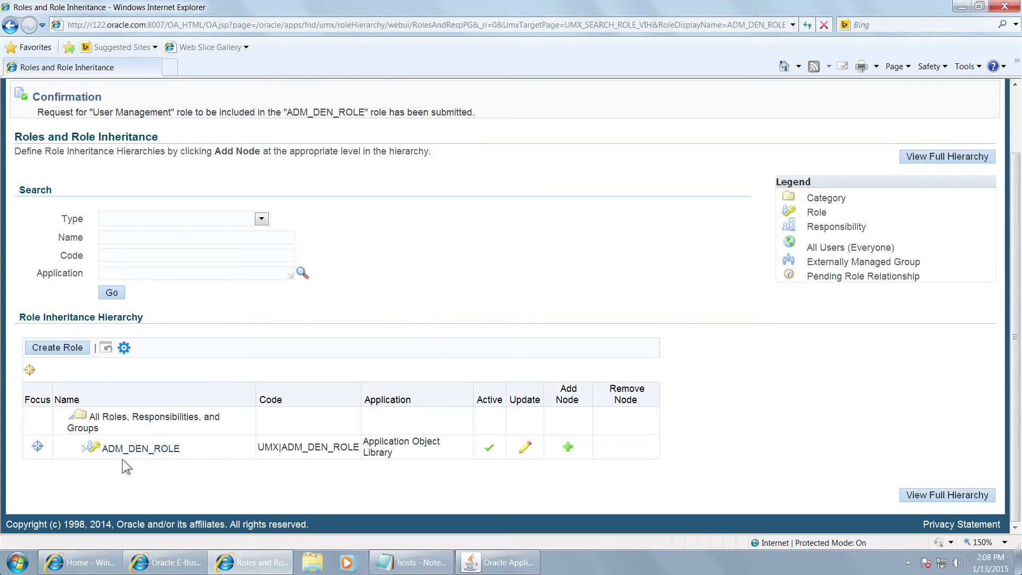
left_click(84, 448)
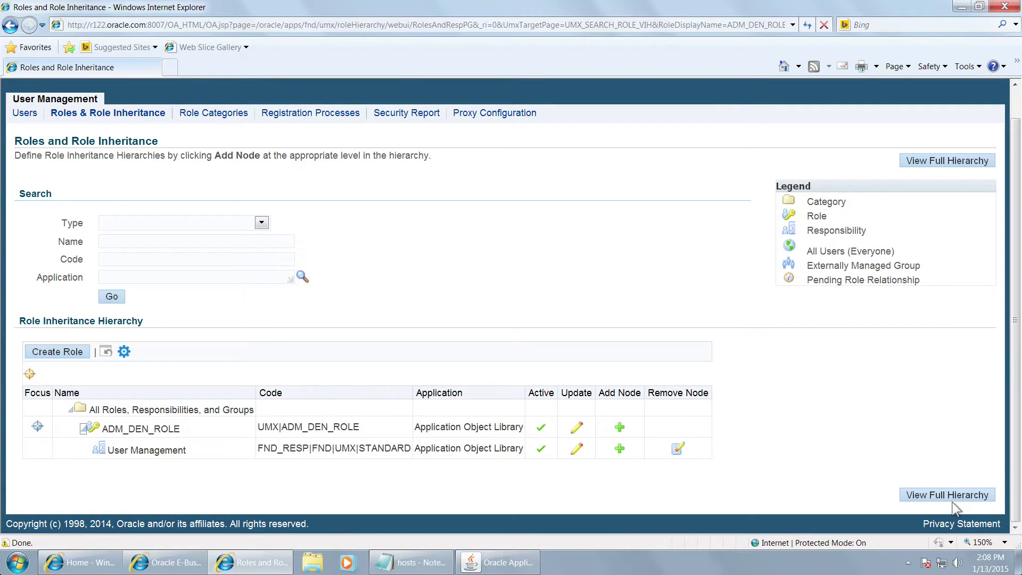
scroll(862, 391, "up", 1)
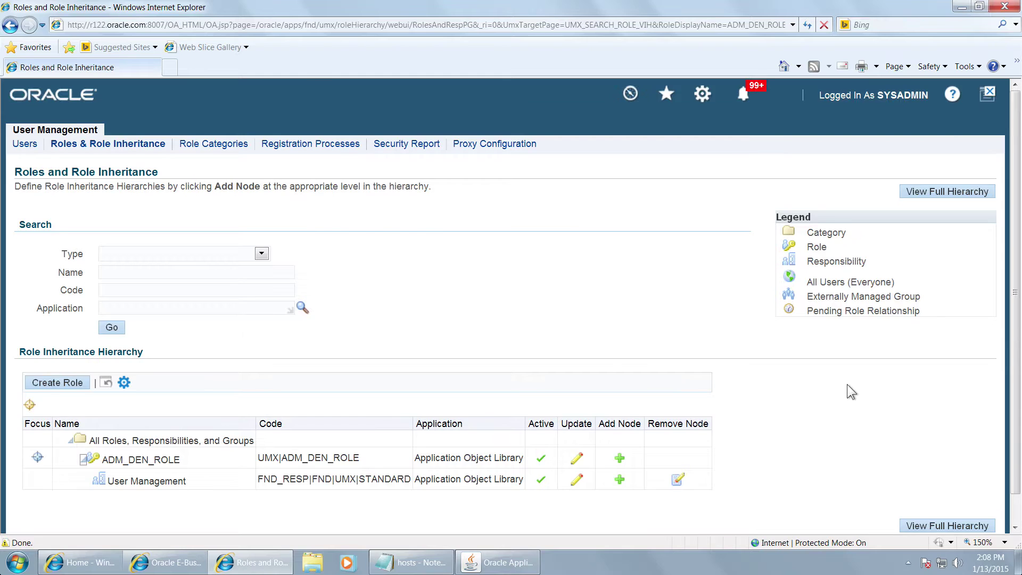
mouse_move(547, 424)
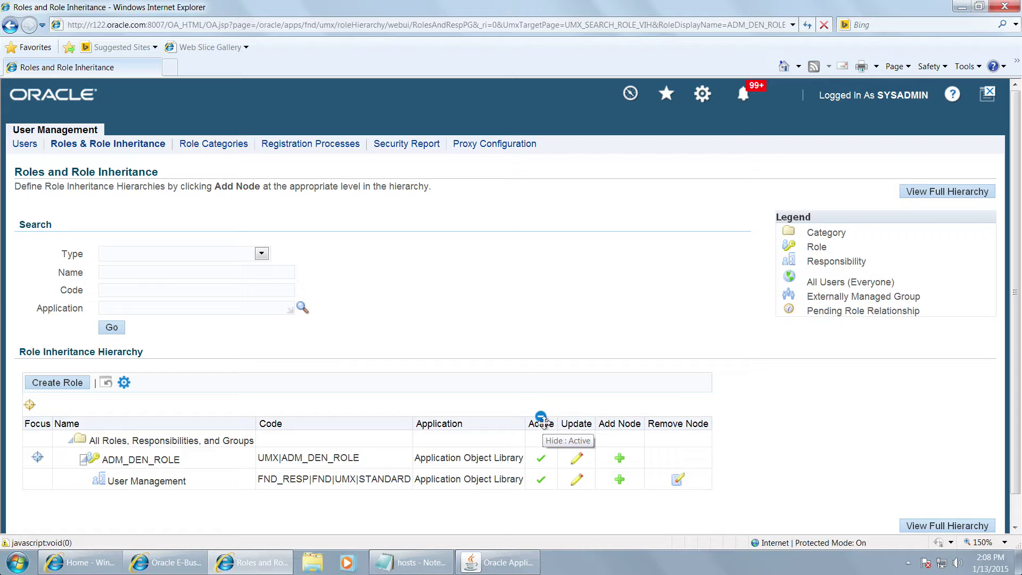
key("ctrl+Left")
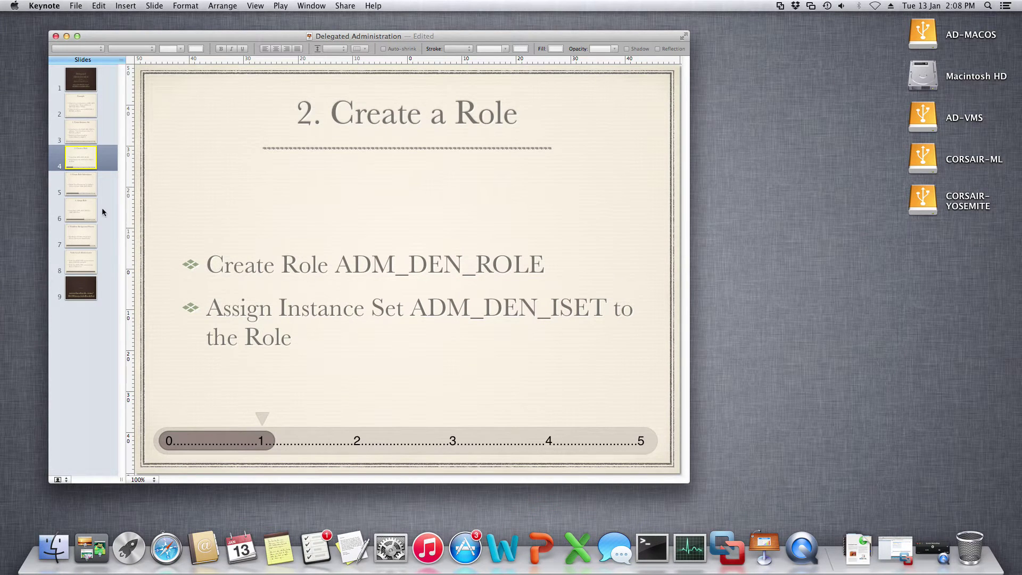
Step: Advance Keynote to the '4. Assign Role' slide, then return to the Oracle session
left_click(83, 193)
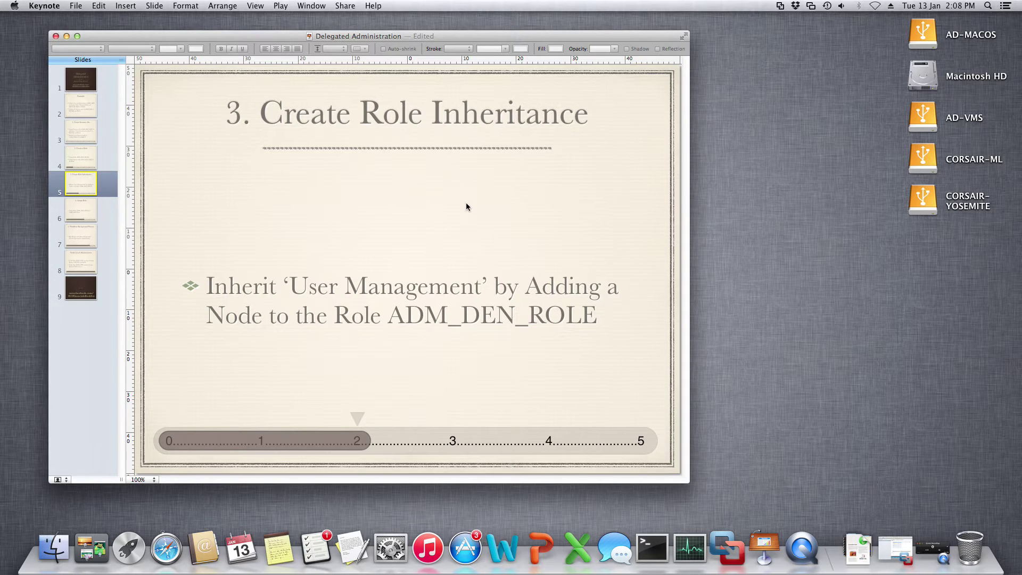
key("Down")
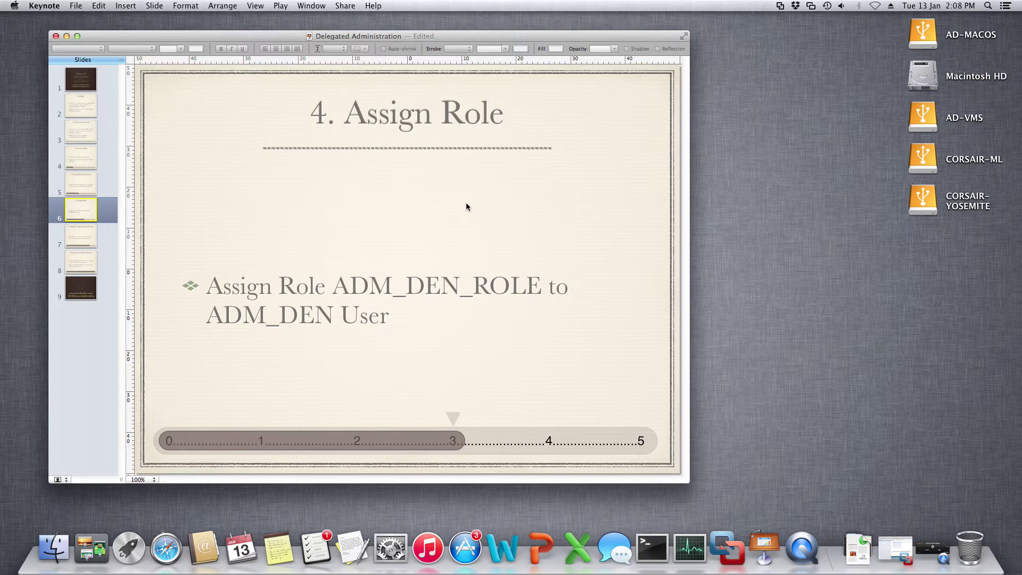
key("ctrl+Right")
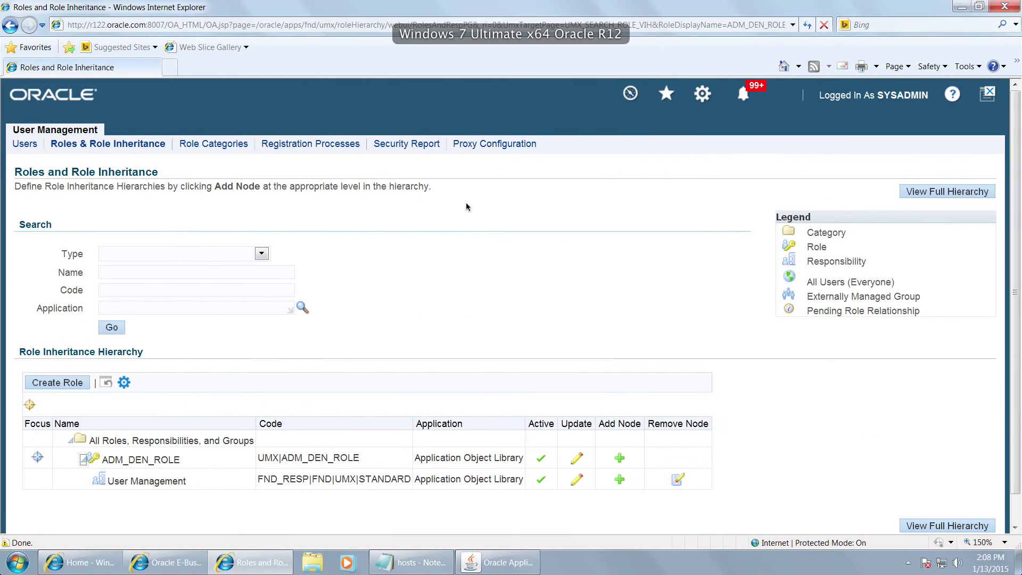
Step: Search User Maintenance for user name ADM_DEN to list that single active account
left_click(494, 562)
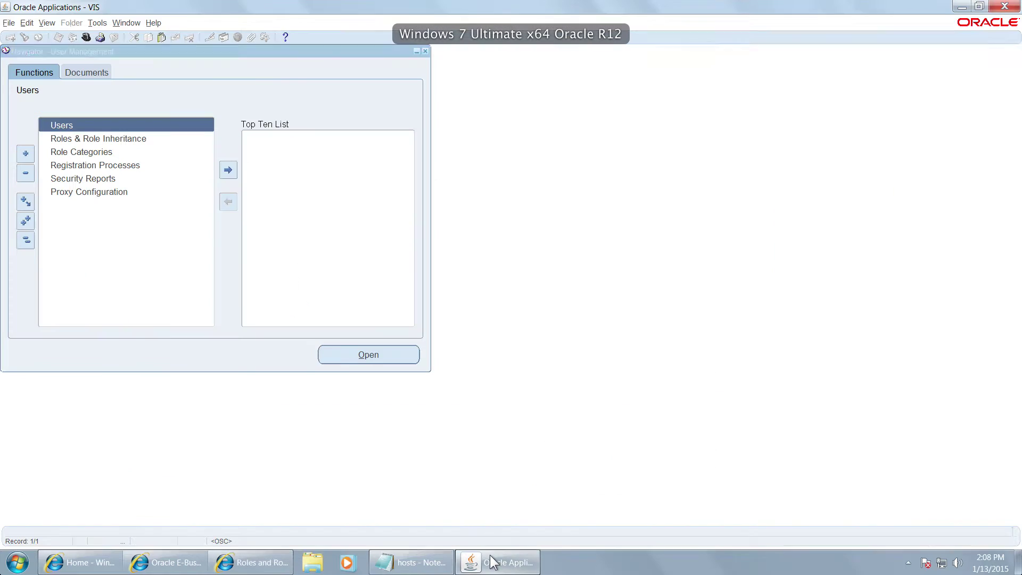
double_click(59, 138)
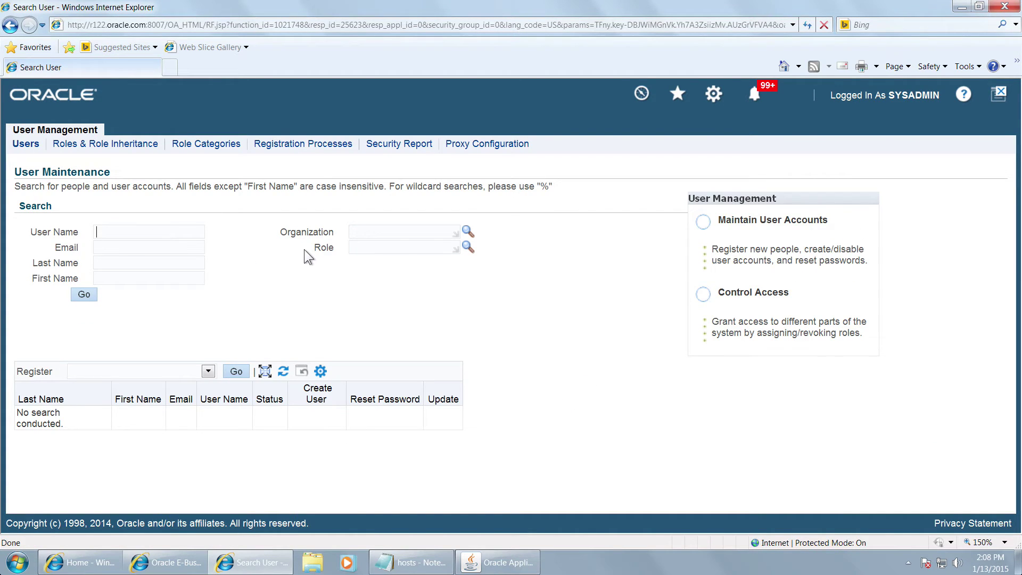
type("ADM_DEN")
left_click(87, 296)
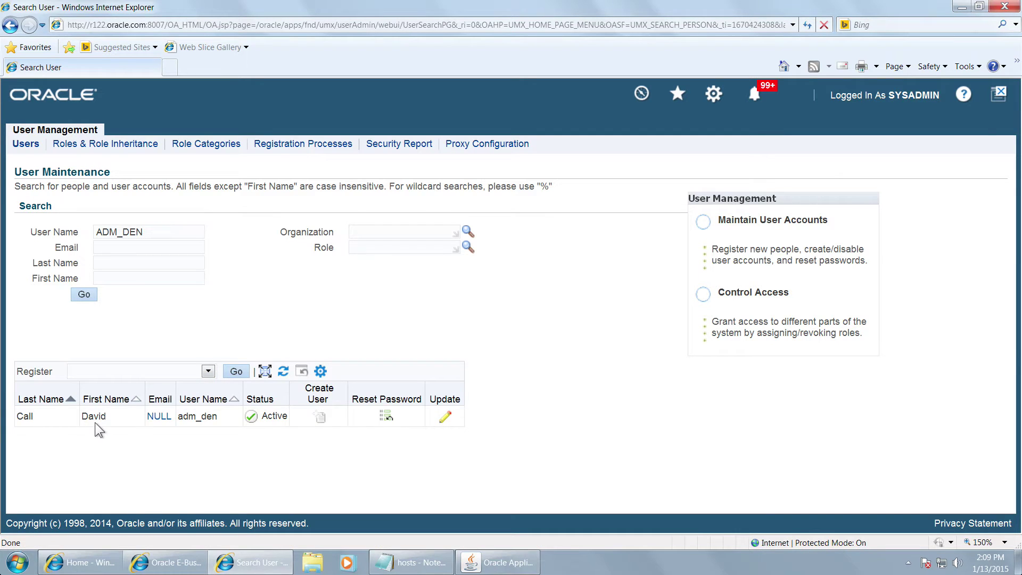
Step: Open the adm_den user for update and select ADM_DEN_ROLE from a role search
left_click(447, 421)
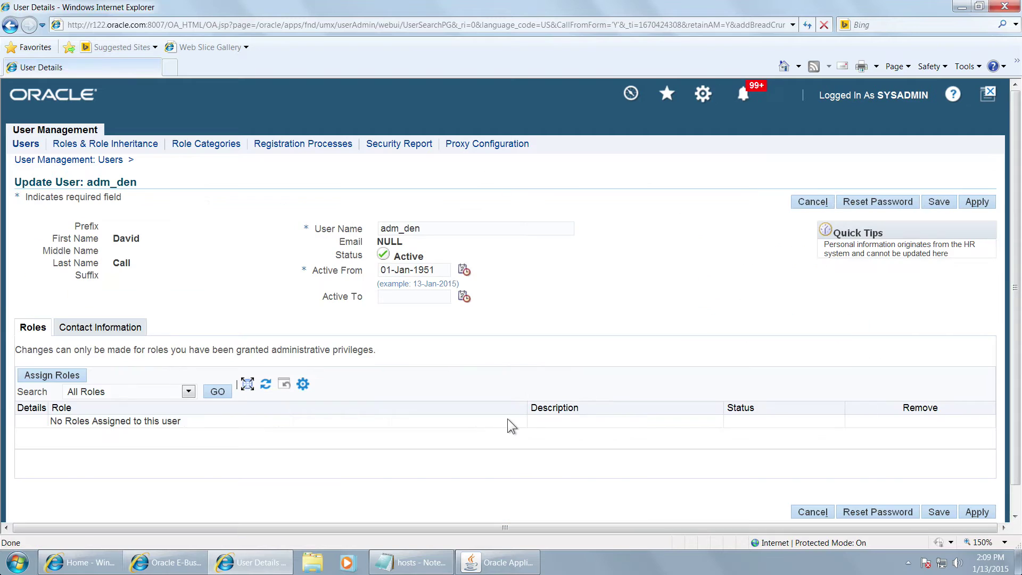
left_click(62, 378)
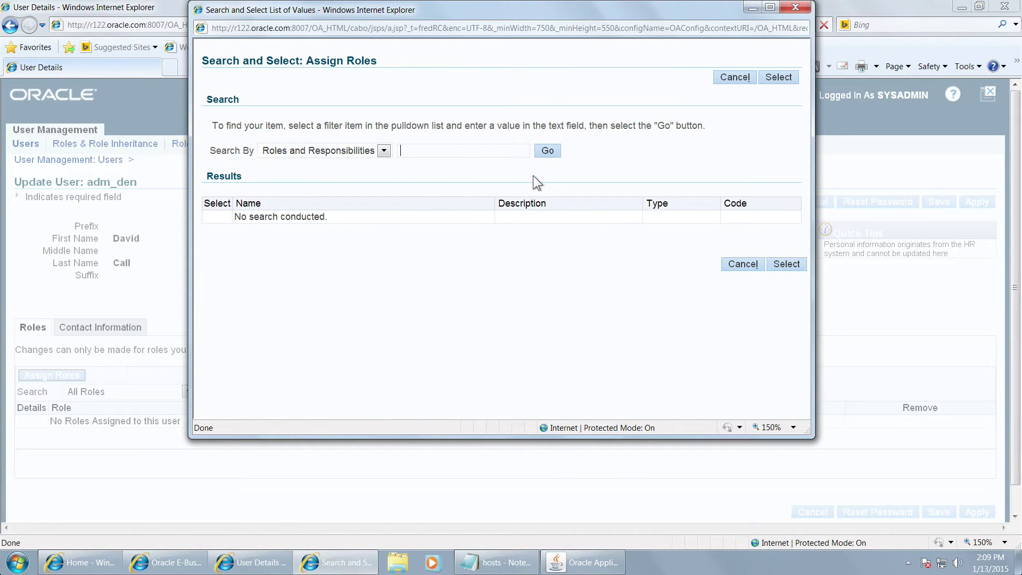
type("AD%R")
type("OLE%")
type("M")
left_click(547, 152)
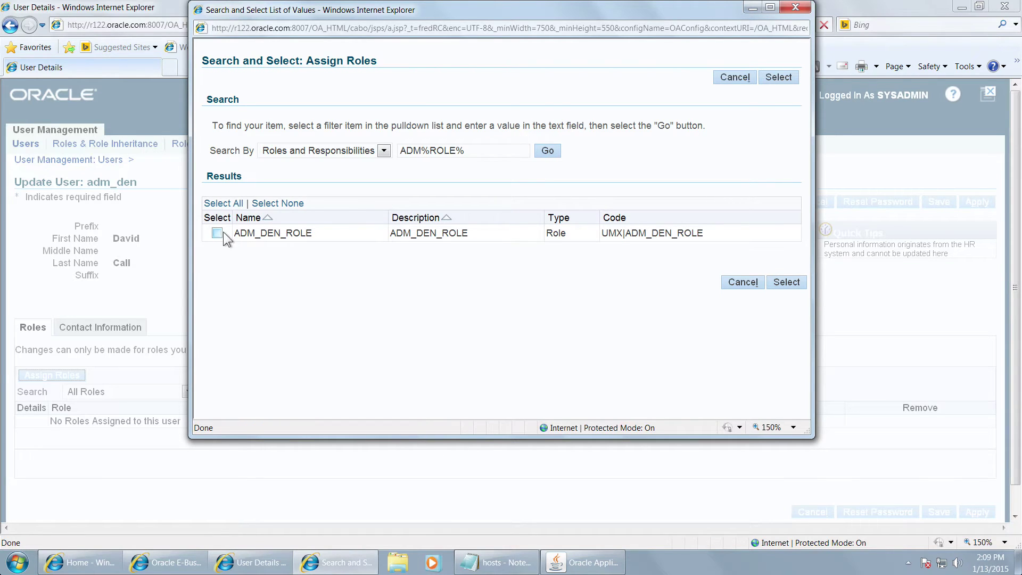
left_click(217, 233)
left_click(783, 284)
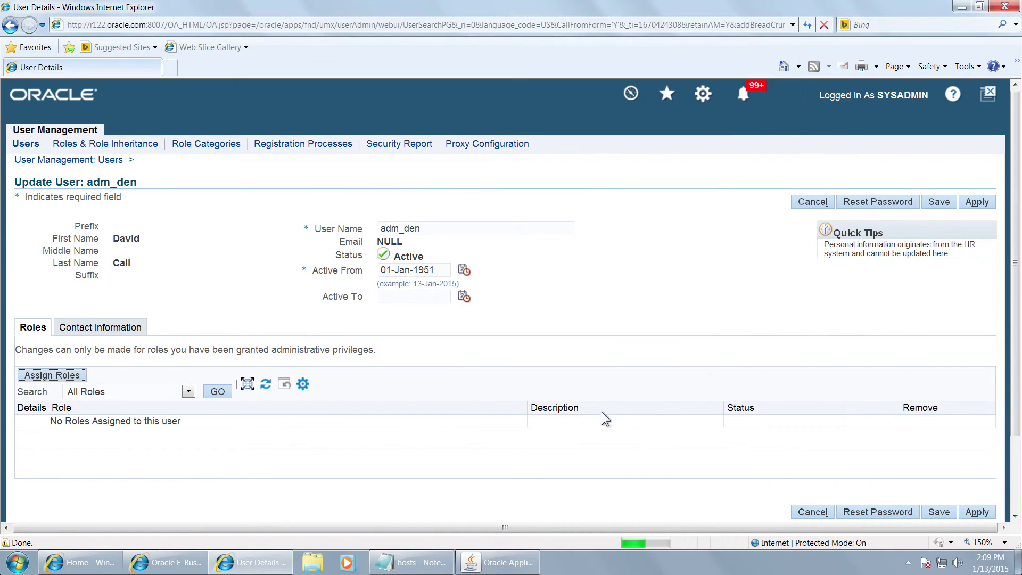
Step: Give the role justification 'Local Admin' and Active From 01-Jan-1951, then apply
left_click(209, 464)
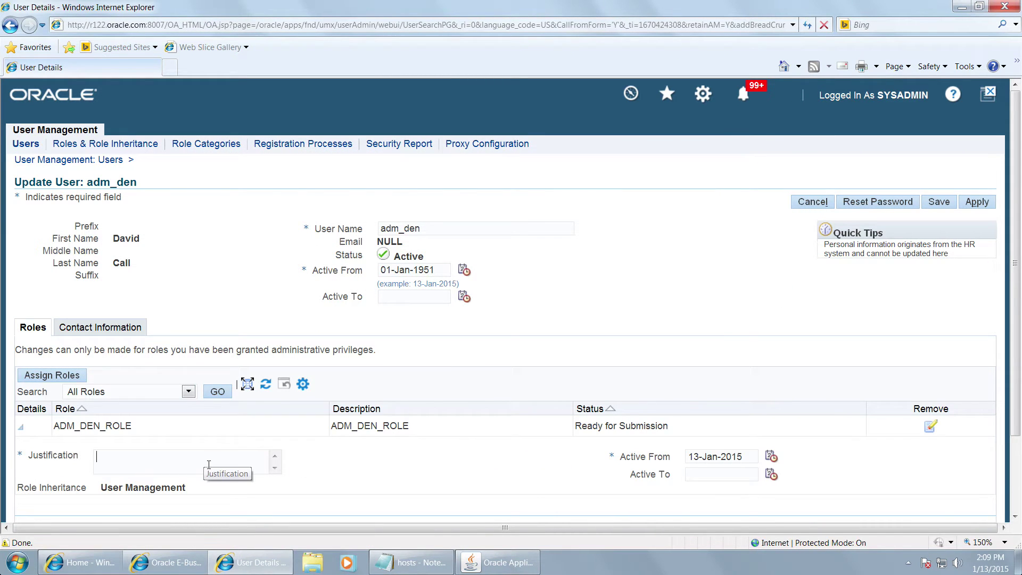
type("Local Admin")
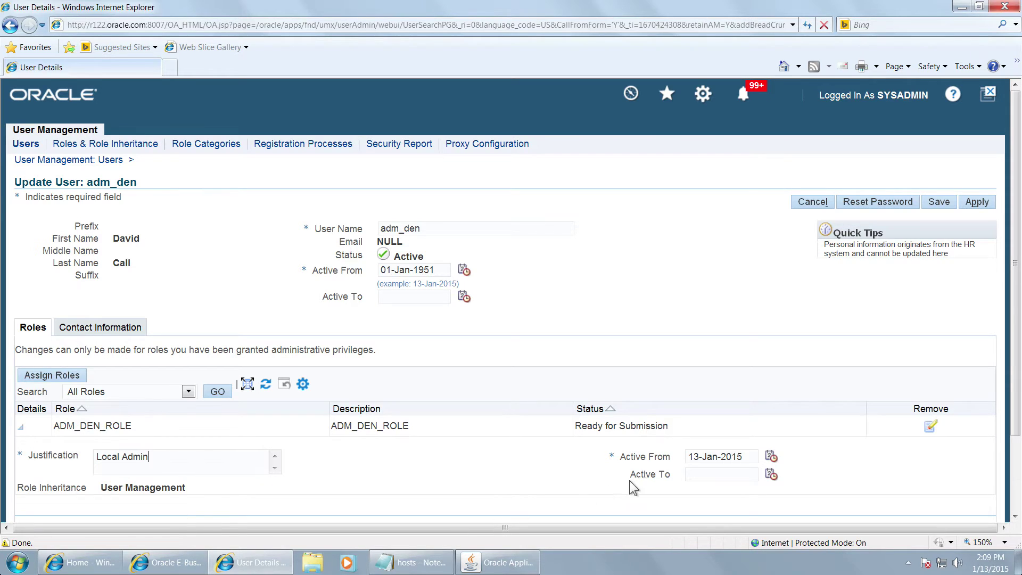
triple_click(750, 456)
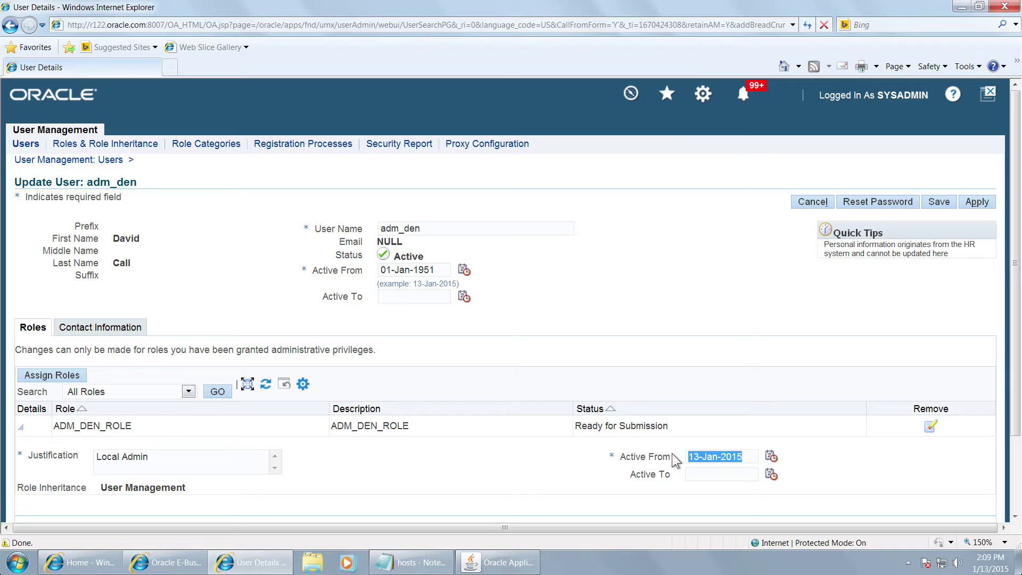
type("01-Jan")
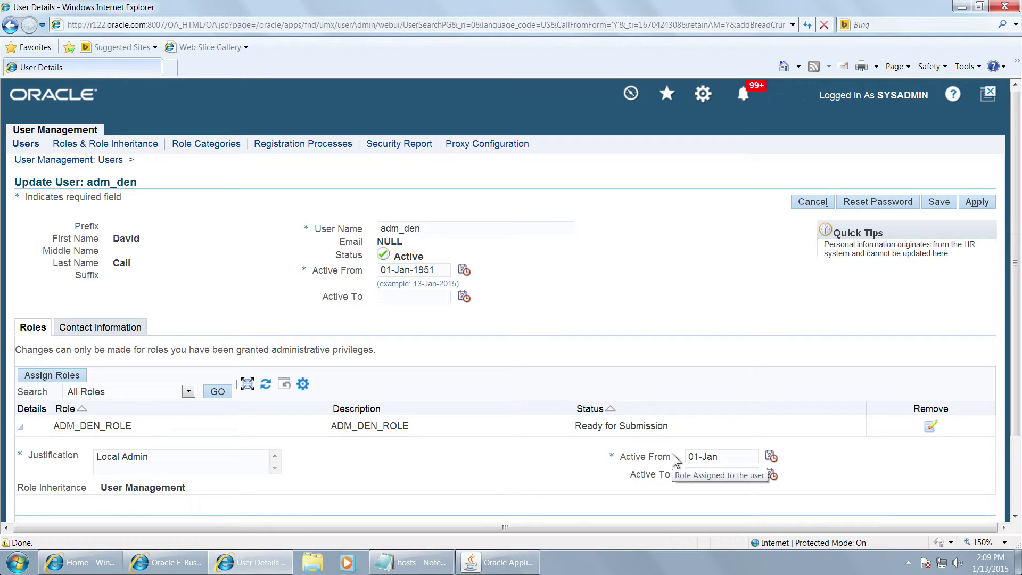
type("-1951")
key("Tab")
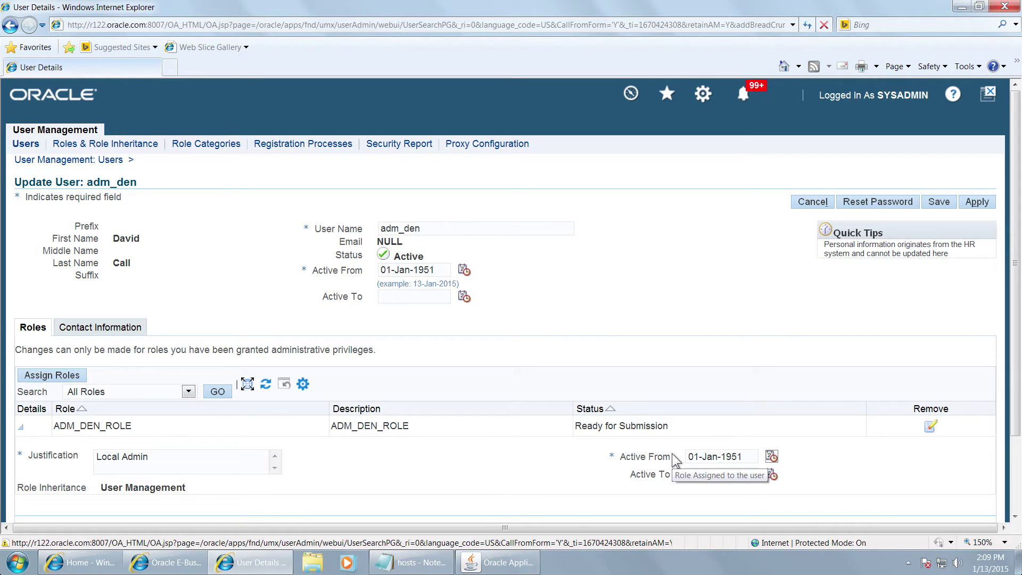
left_click_drag(1016, 274, 1008, 347)
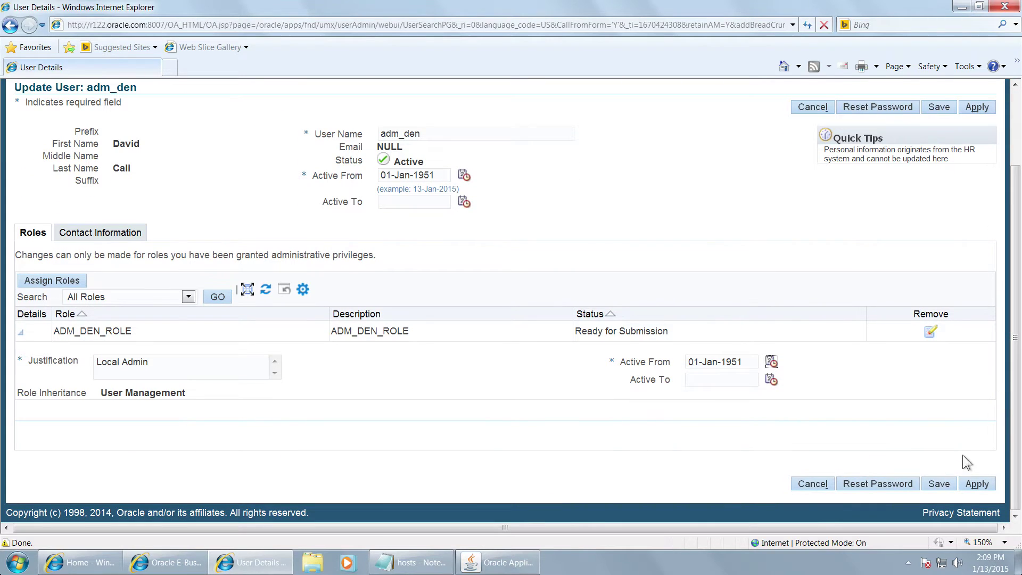
left_click(976, 485)
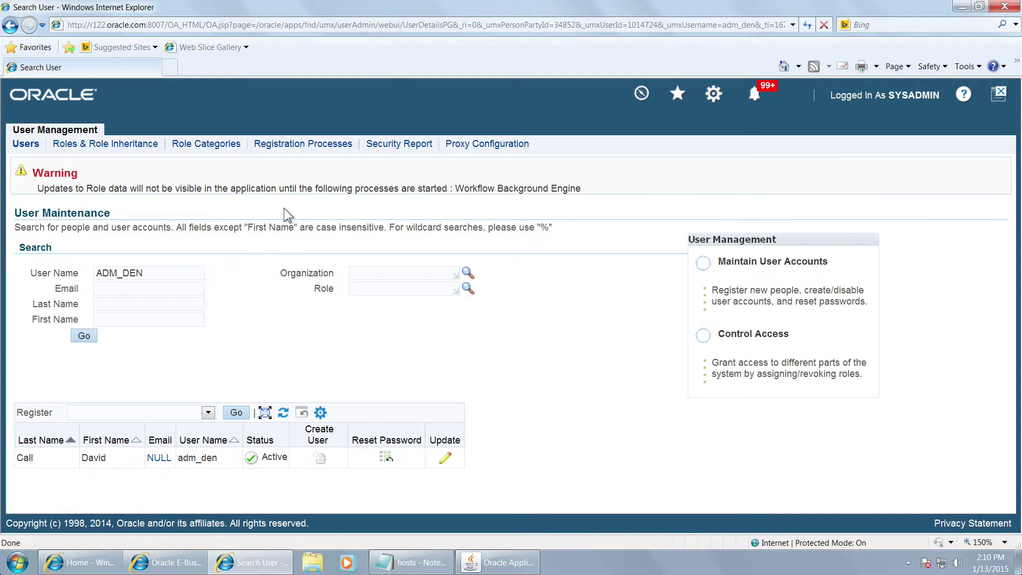
Step: Show the Workflow Background Process slide in the presentation, then return to Oracle
key("super+Tab")
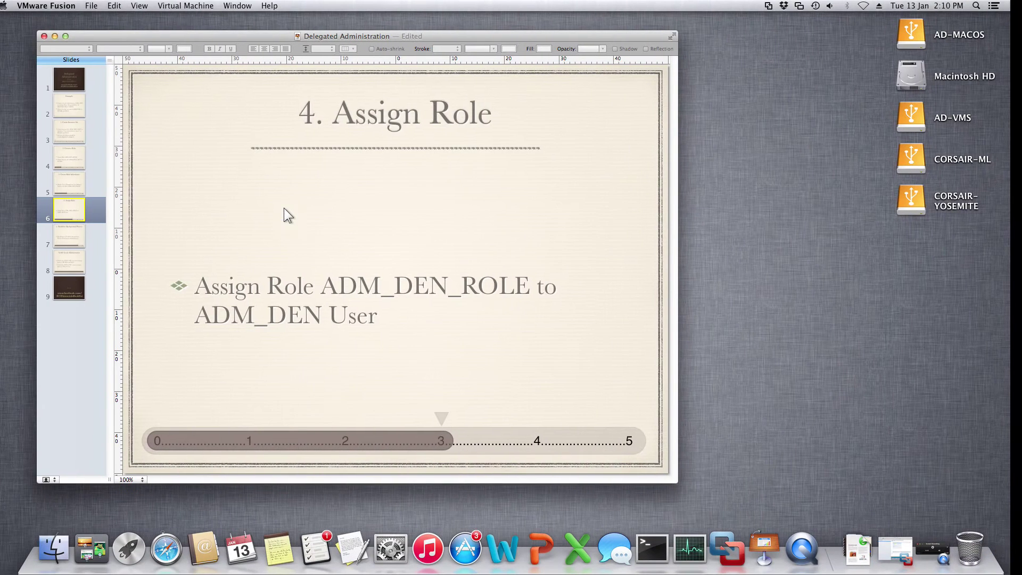
left_click(72, 242)
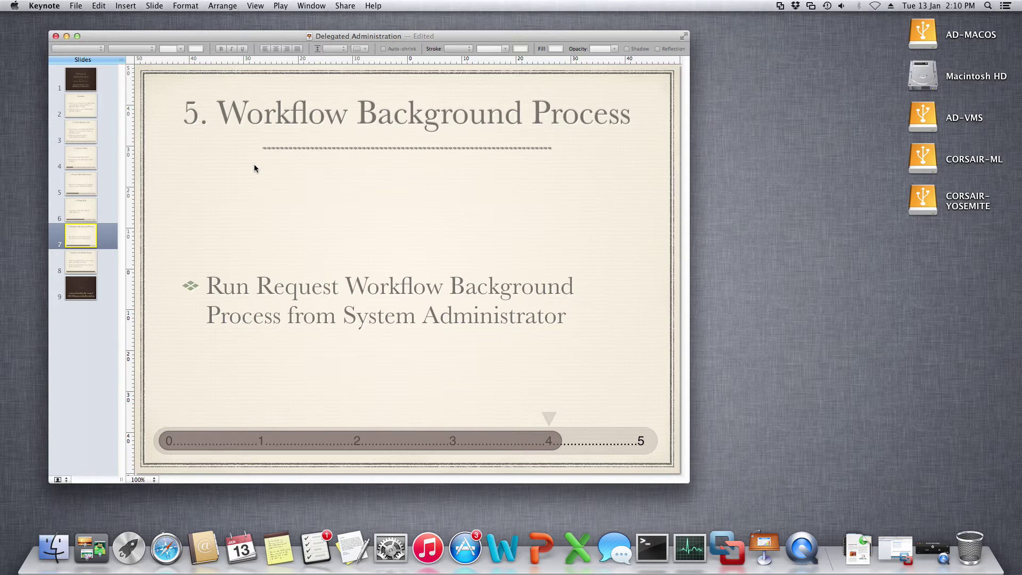
key("super+Tab")
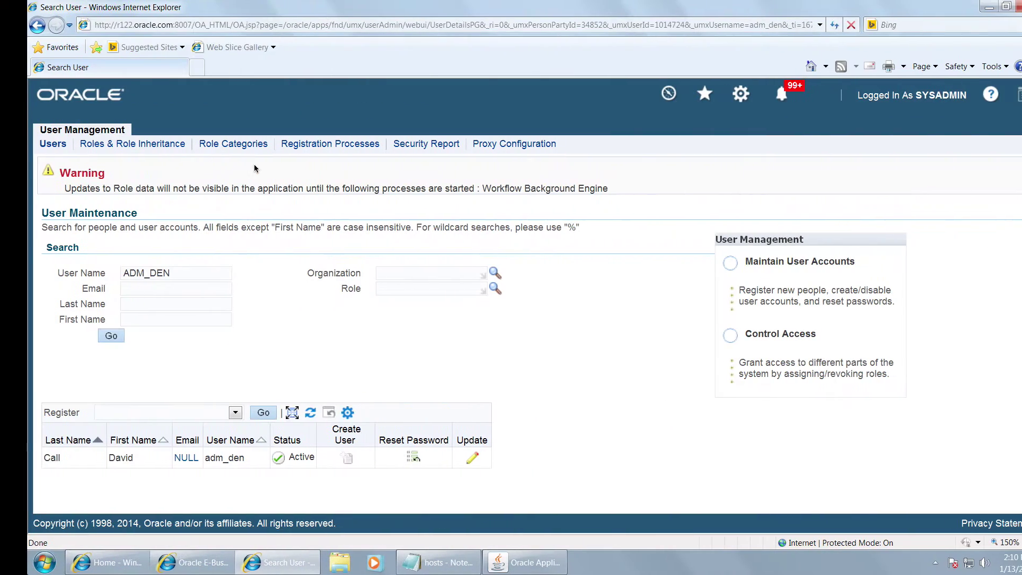
Step: Switch the Oracle Applications responsibility to System Administrator
left_click(508, 562)
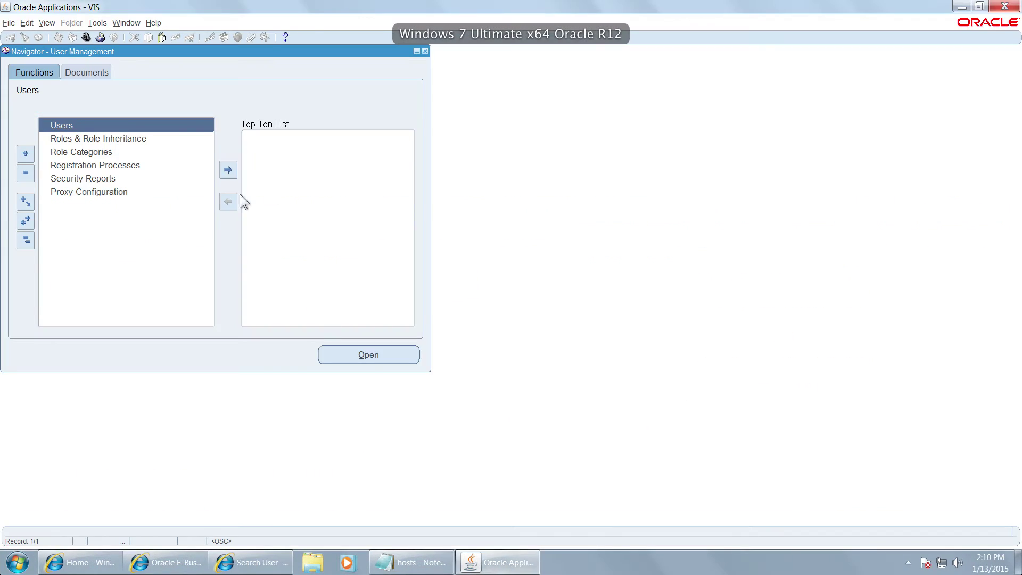
left_click(85, 36)
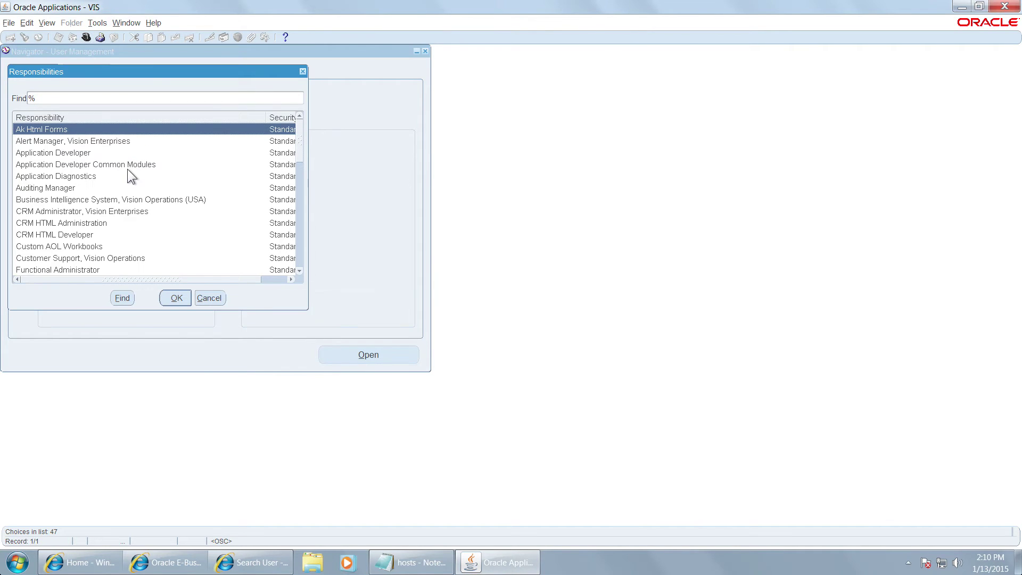
left_click_drag(147, 75, 437, 186)
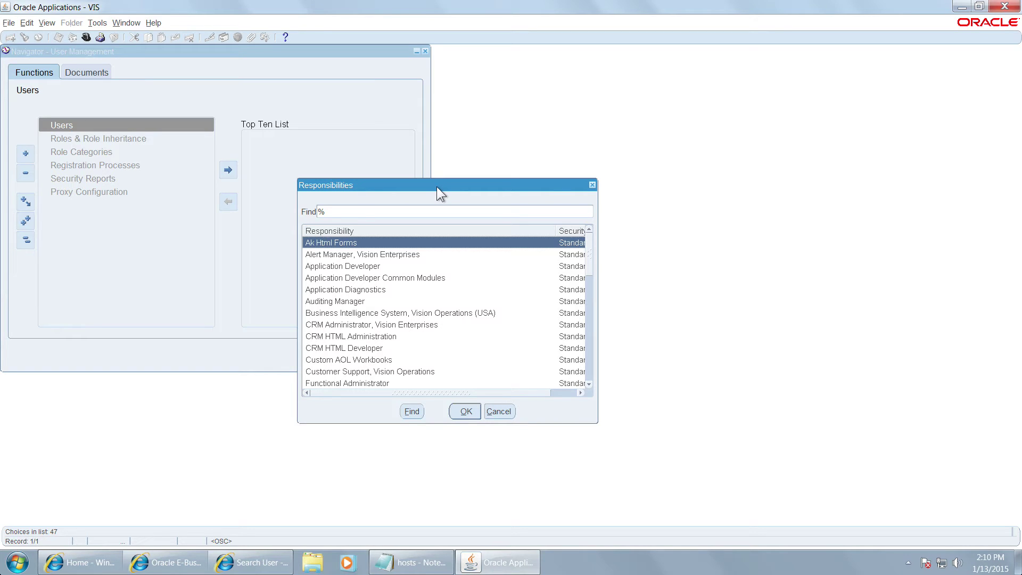
type("system Administrat")
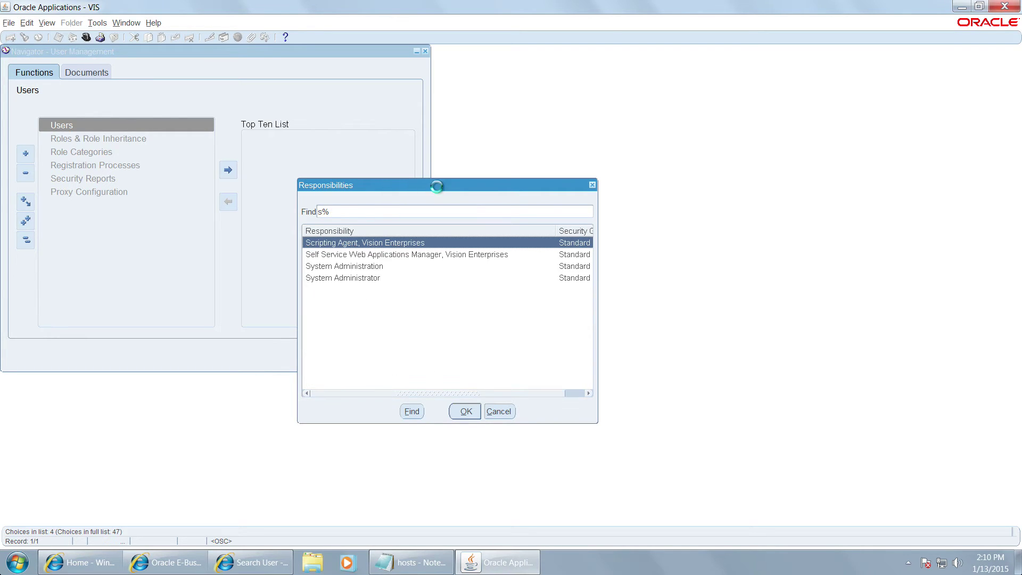
key("Down")
key("Return")
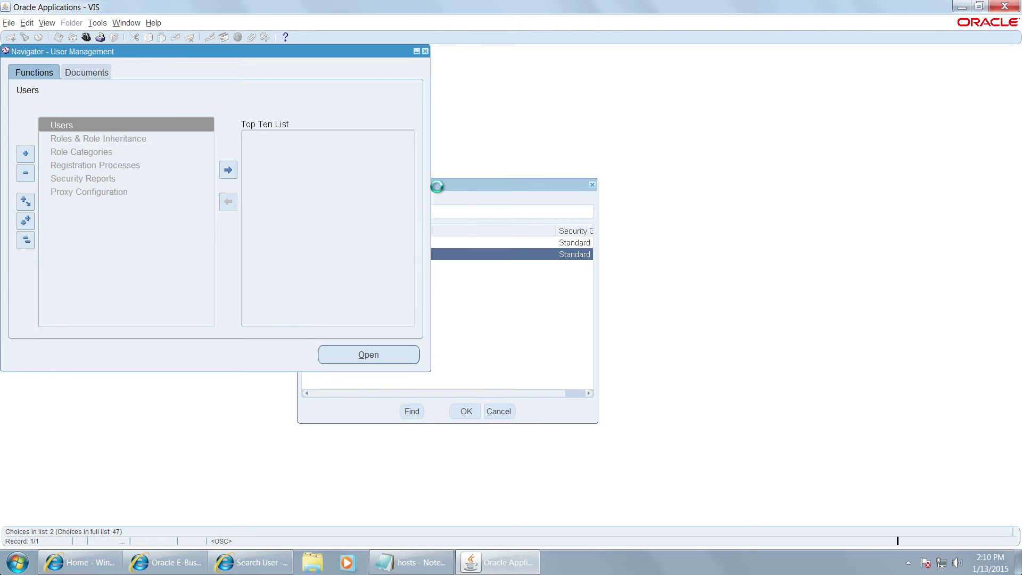
Step: Submit a single Workflow Background Process request with Process Deferred and Timeout set to Yes
key("Down")
key("Down")
key("Down")
key("Down")
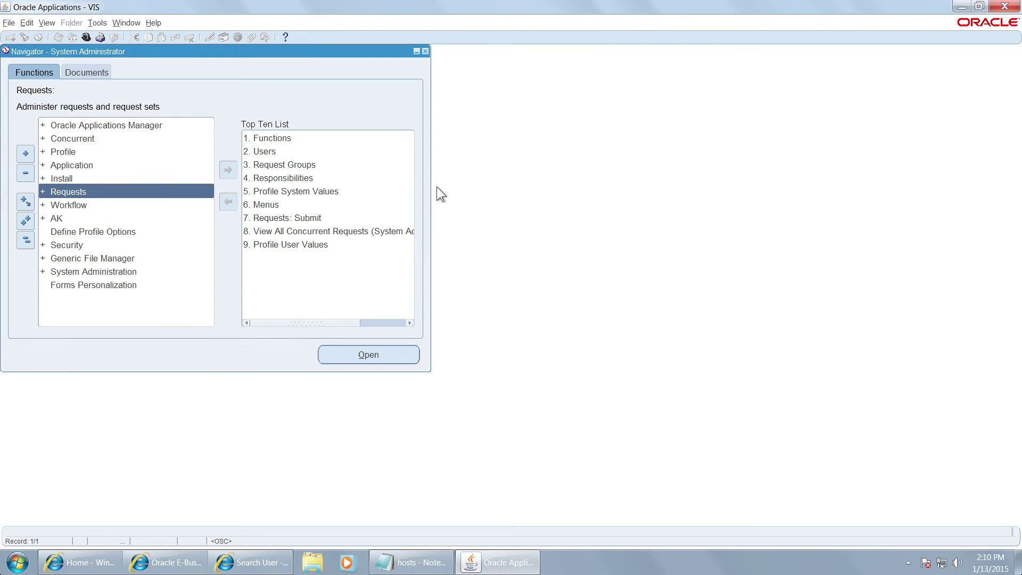
key("Return")
key("Down")
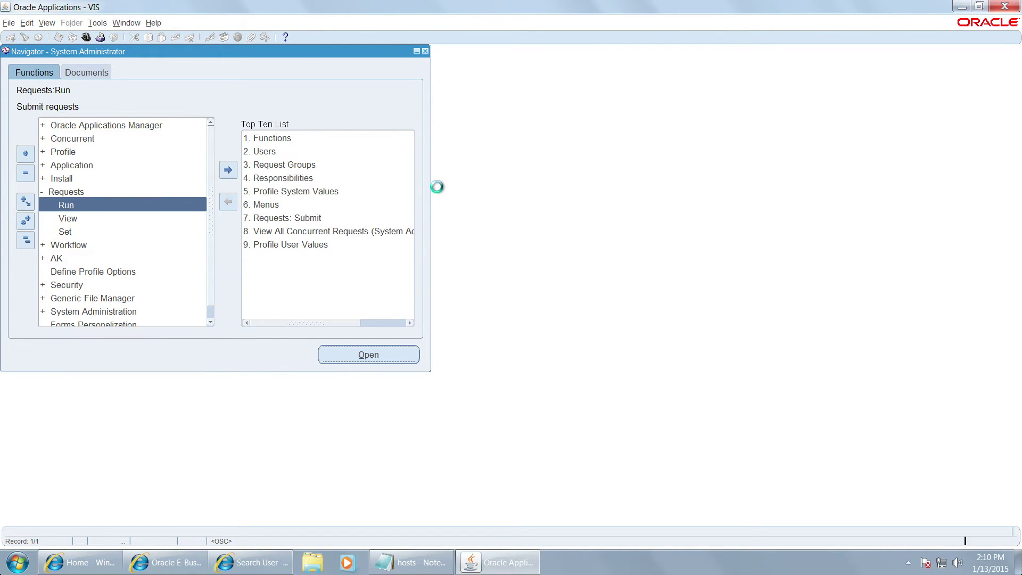
key("Return")
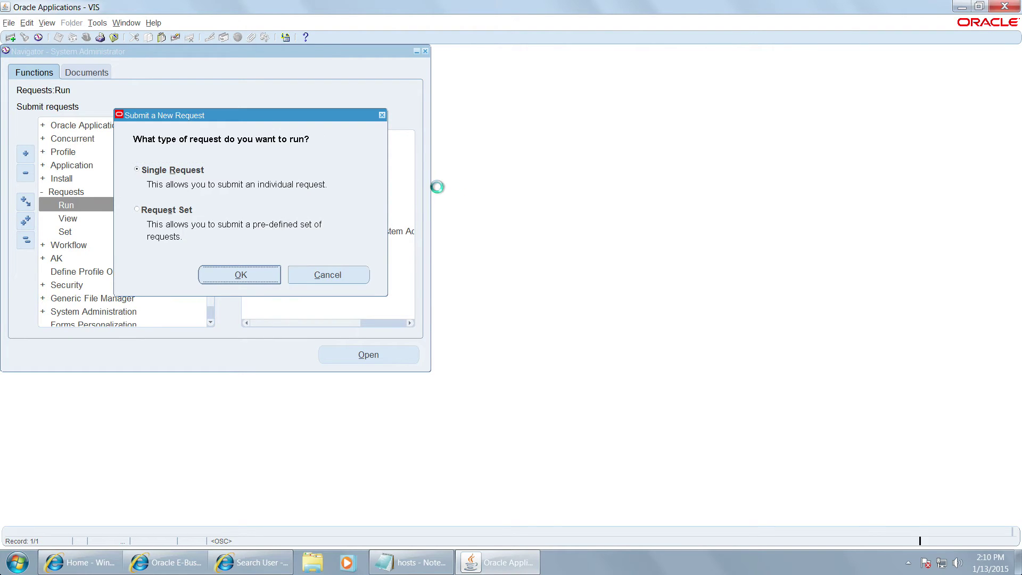
type("w")
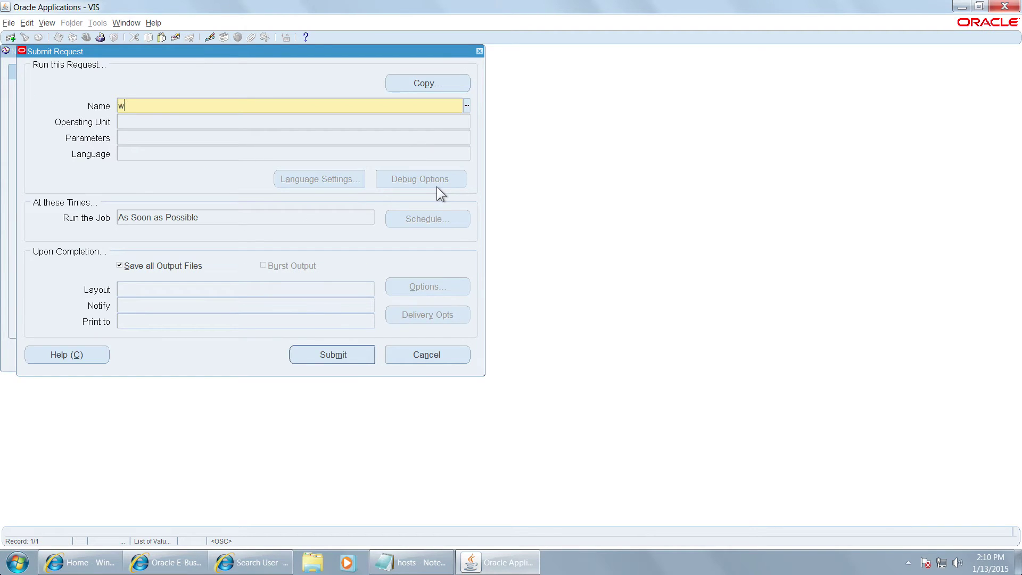
type("orkflow back")
key("Tab")
key("Tab")
key("Tab")
key("Tab")
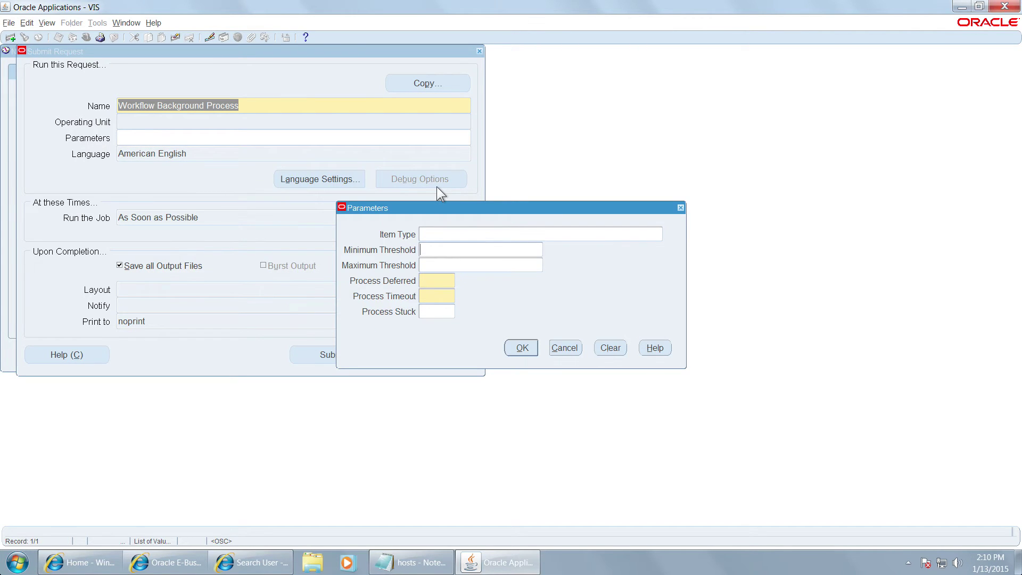
type("Y")
key("Tab")
type("Y")
key("Tab")
key("Return")
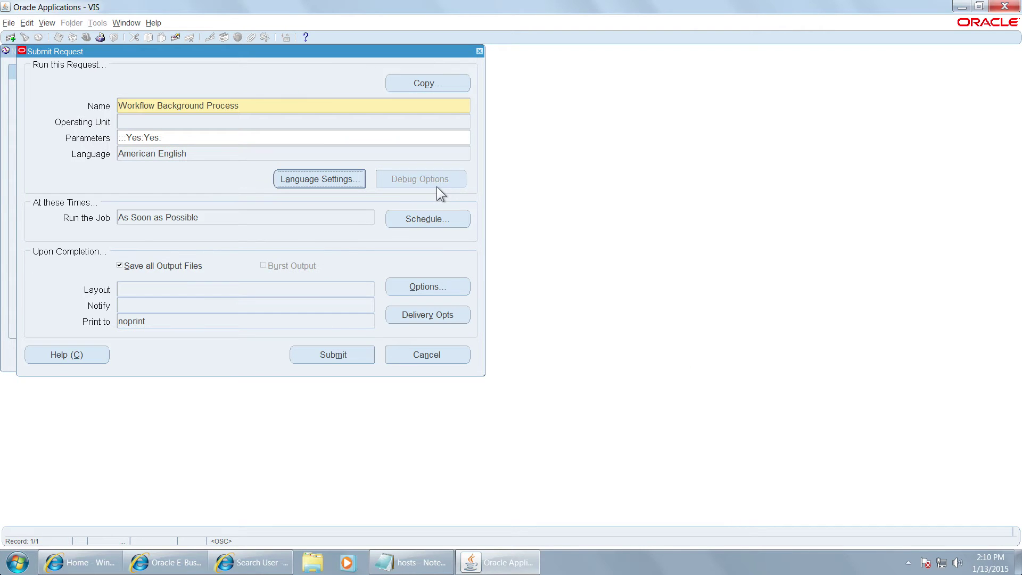
left_click(339, 357)
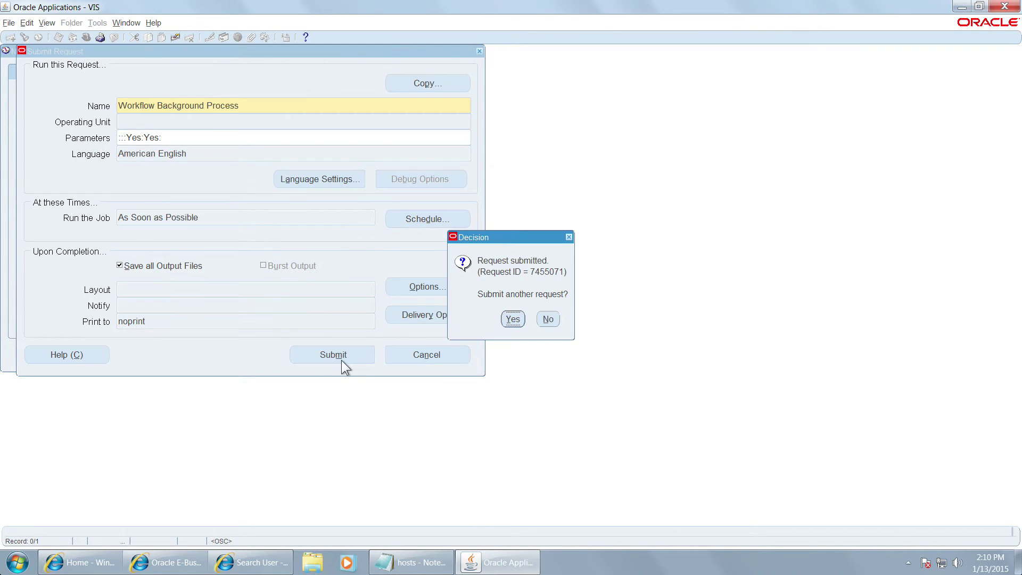
left_click(547, 320)
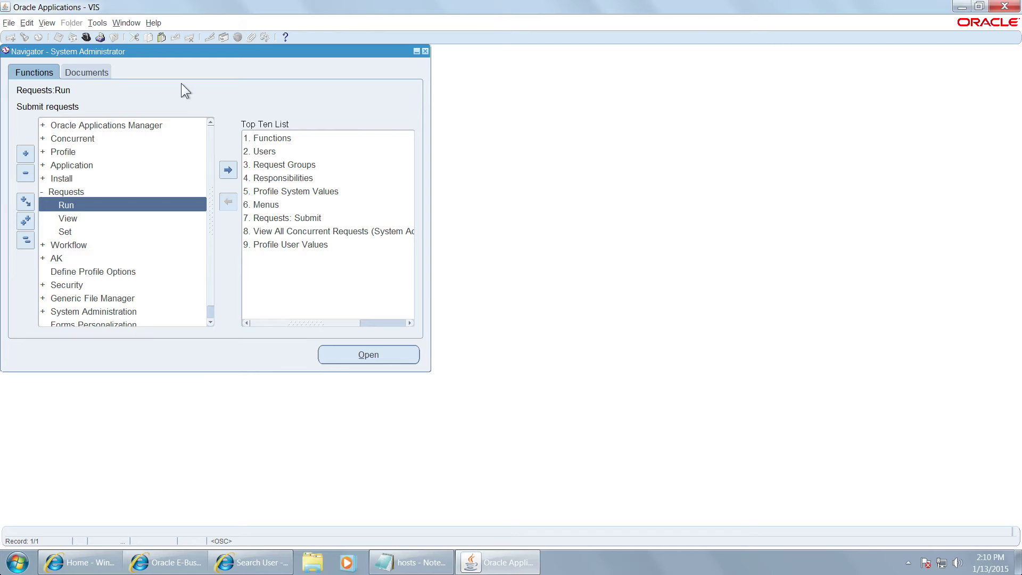
Step: Refresh the request list until request 7455071 shows Completed, Normal, then close it
left_click(47, 22)
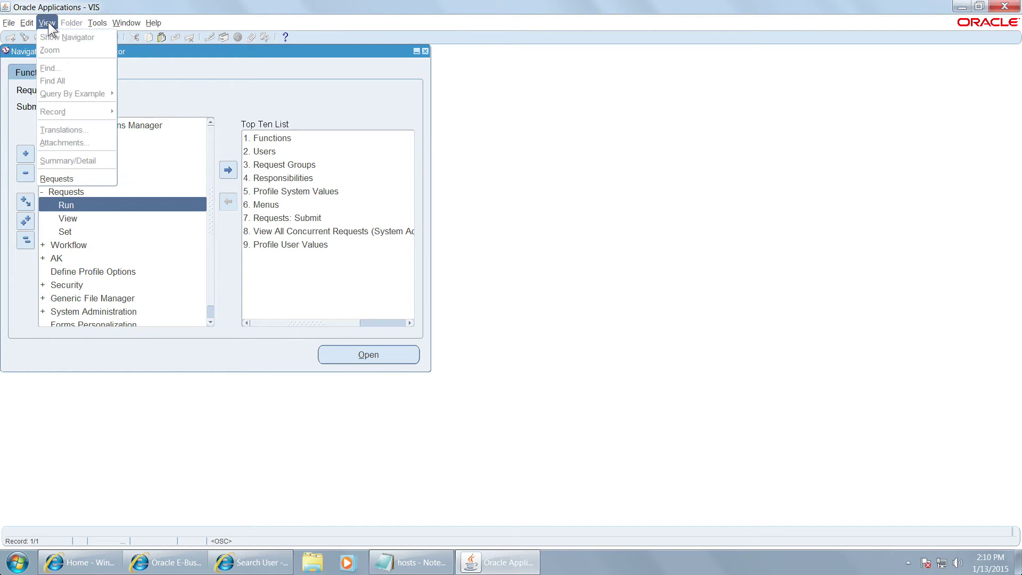
left_click(68, 175)
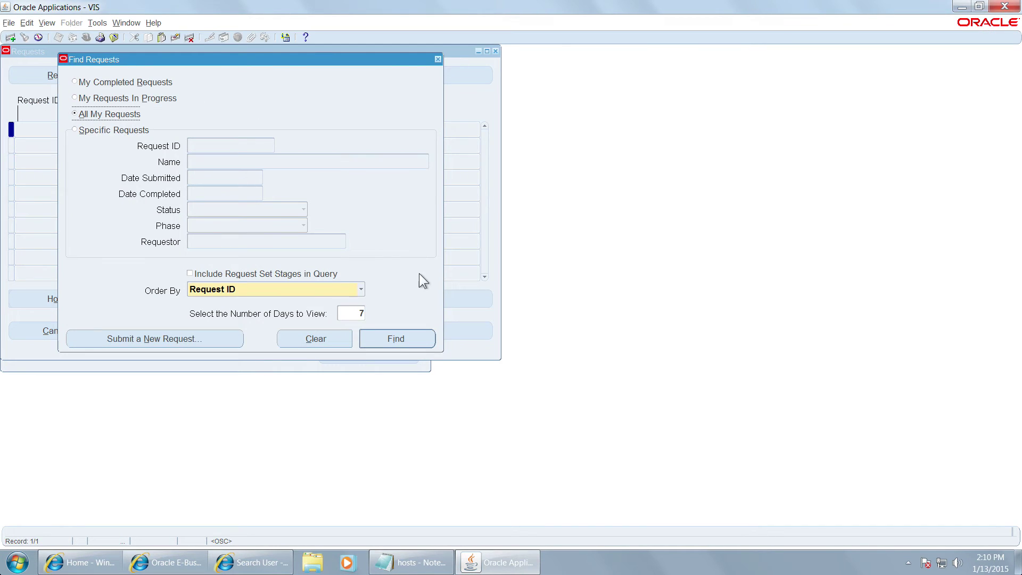
left_click(386, 344)
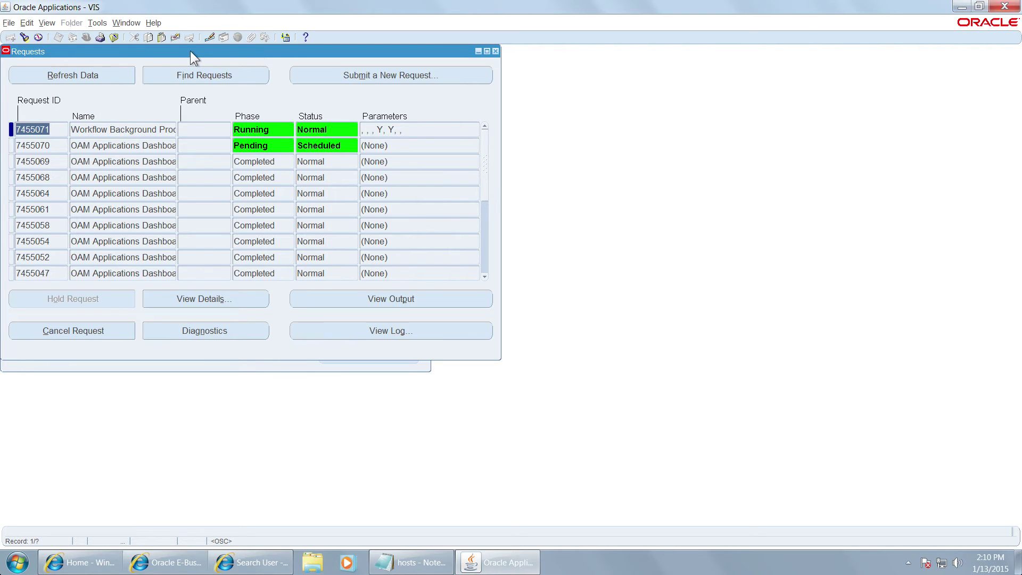
left_click_drag(190, 50, 504, 140)
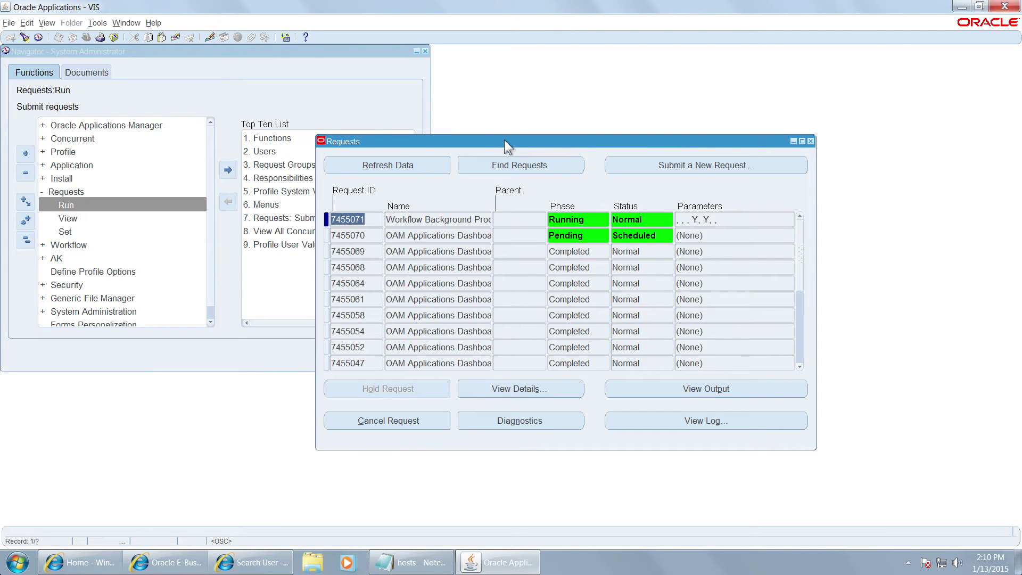
left_click(393, 164)
left_click(394, 164)
left_click(395, 164)
left_click(395, 164)
left_click(395, 164)
left_click(394, 164)
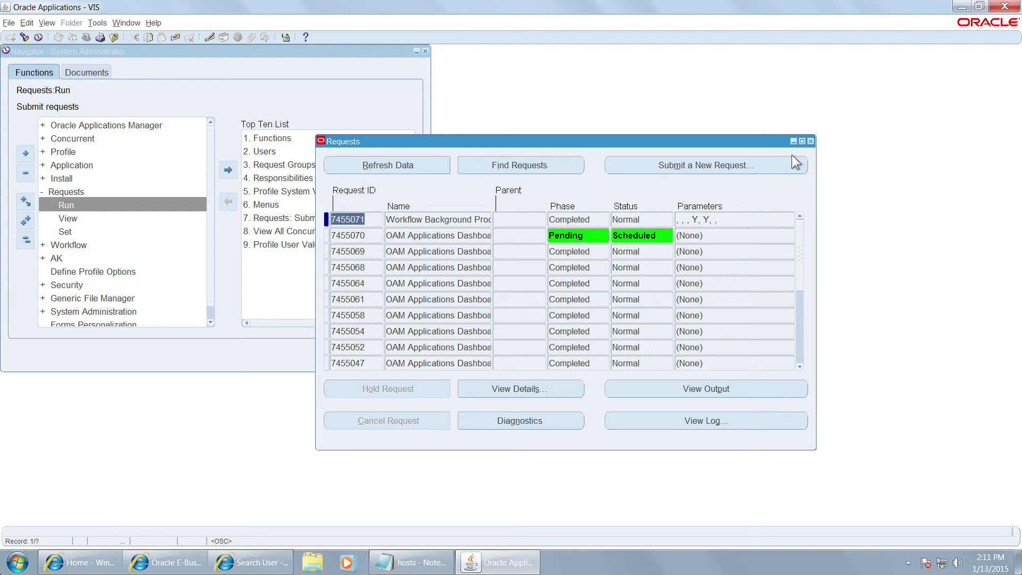
left_click(810, 141)
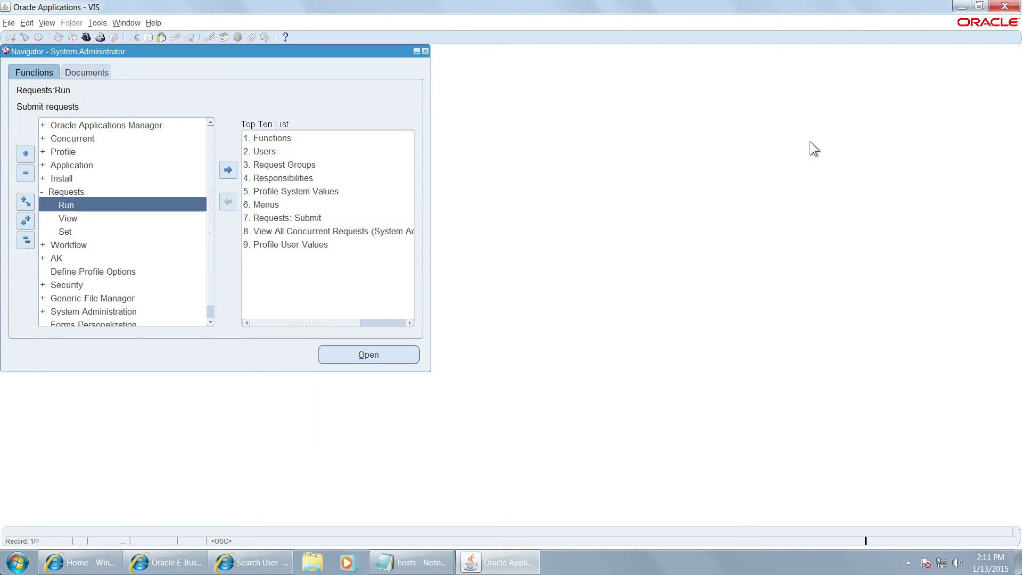
Step: Exit the forms session and sign out of the system administrator account
left_click(1002, 6)
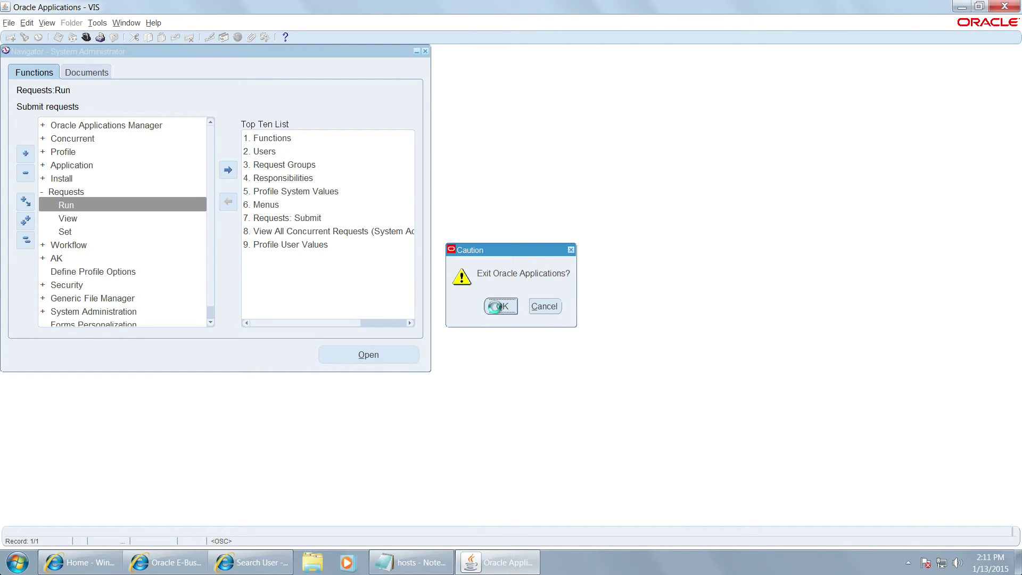
left_click(495, 306)
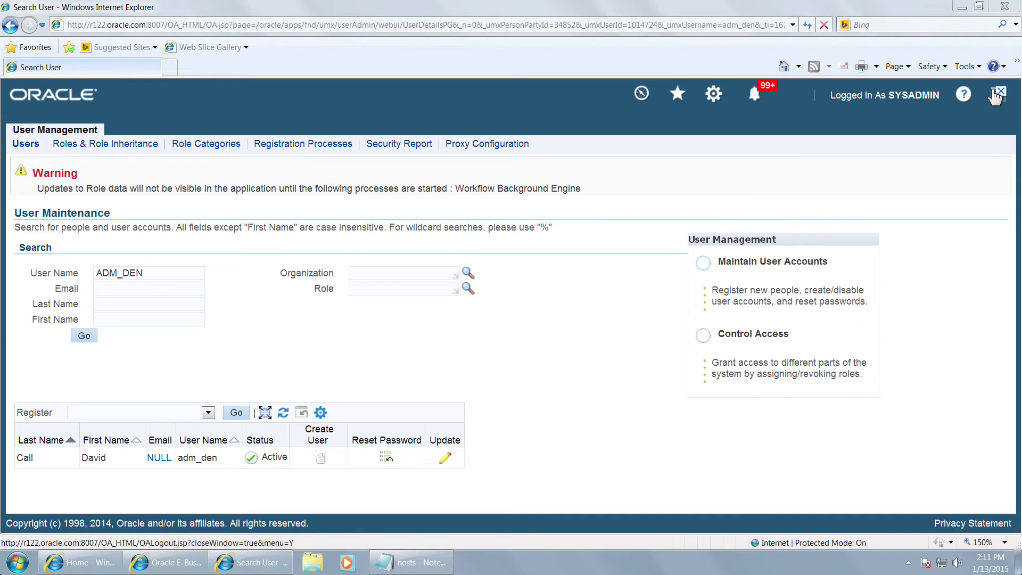
left_click(995, 96)
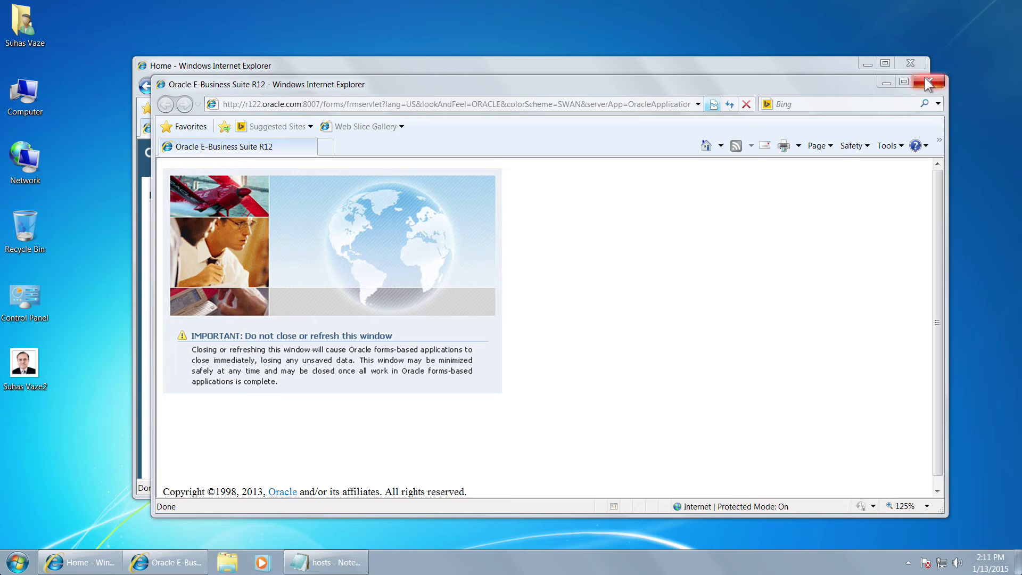
left_click(929, 81)
double_click(657, 71)
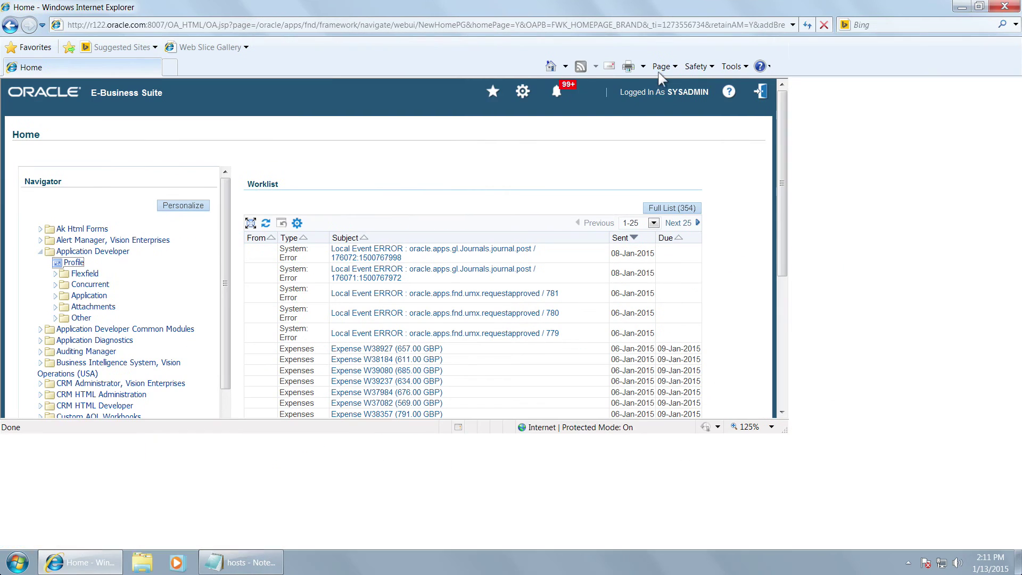
left_click(993, 92)
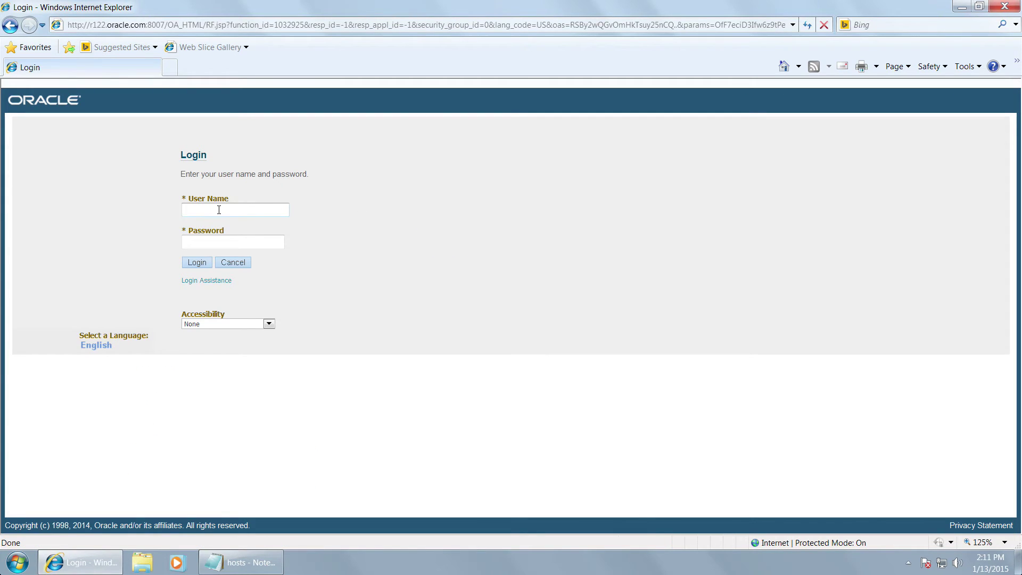
Step: Log in as ADM_DEN with the initial password
left_click(215, 210)
type("ADM_DEN")
key("Tab")
type("welco")
key("Tab")
left_click(192, 262)
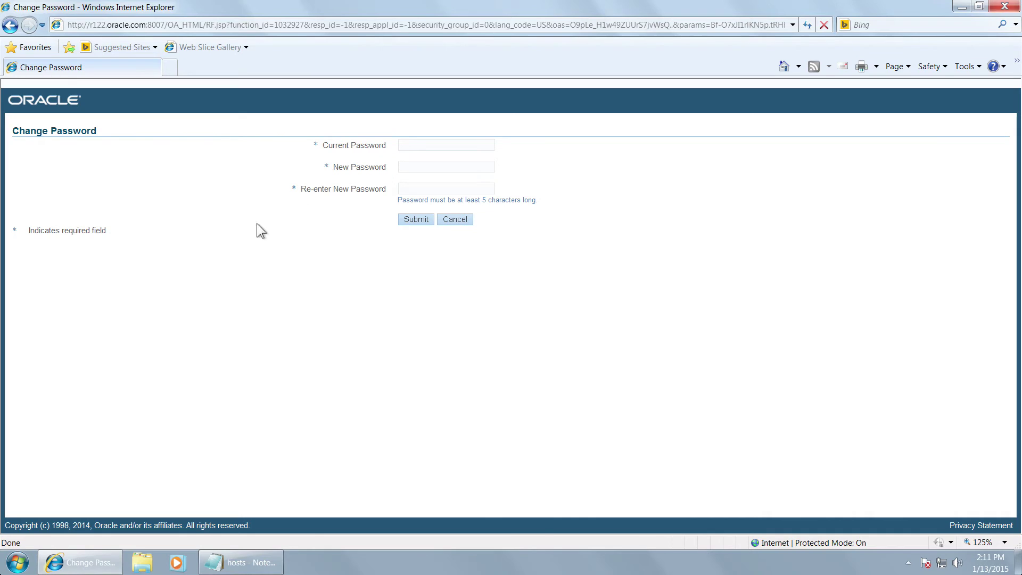
Step: Enter the old password and a new confirmed password to complete the password change
type("*****")
key("Tab")
type("*******")
key("Tab")
type("***")
key("BackSpace")
type("*****")
left_click(410, 221)
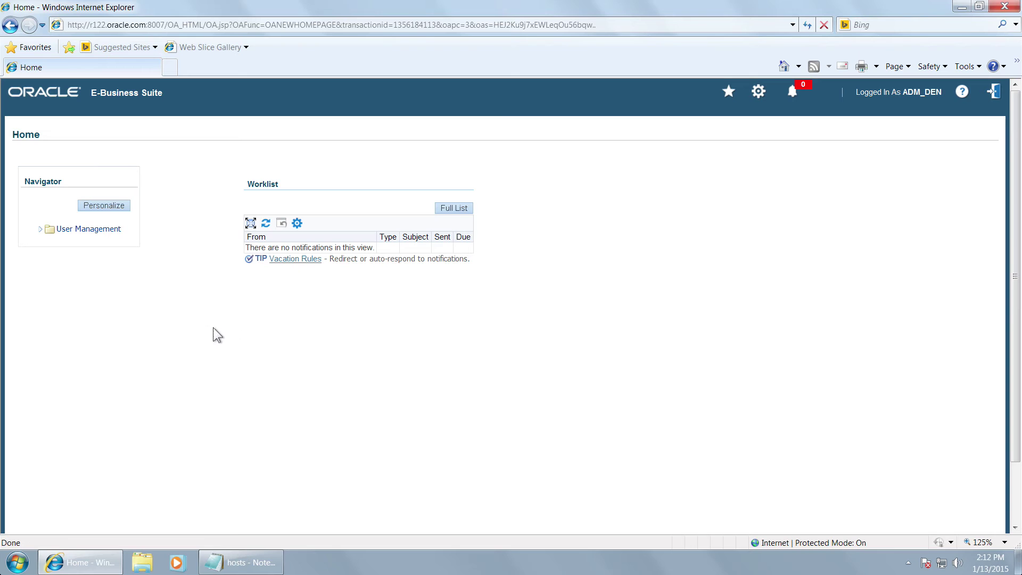
Step: Open the Users page and search for the managed users PAUL and PETER
left_click(41, 230)
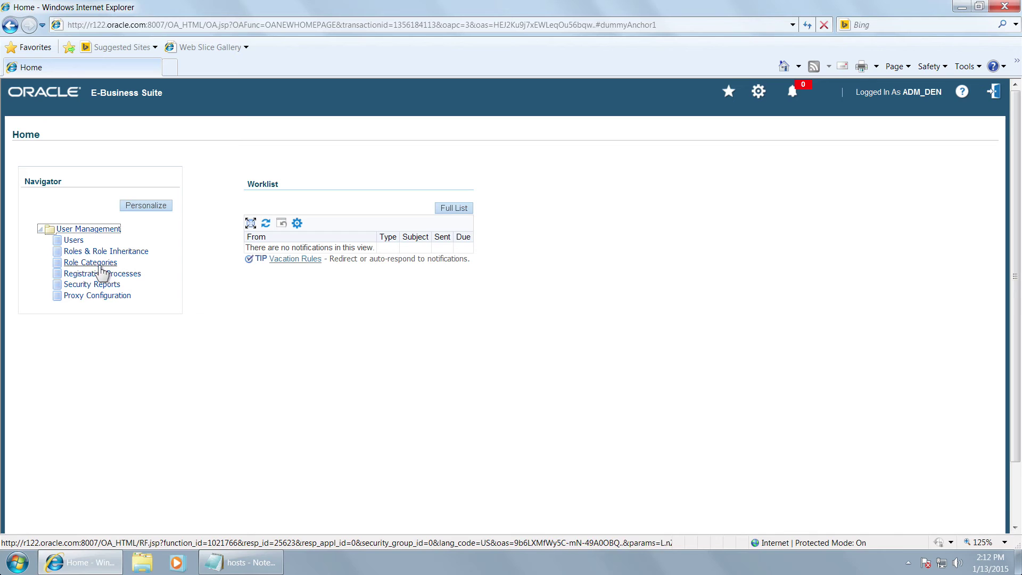
left_click(74, 242)
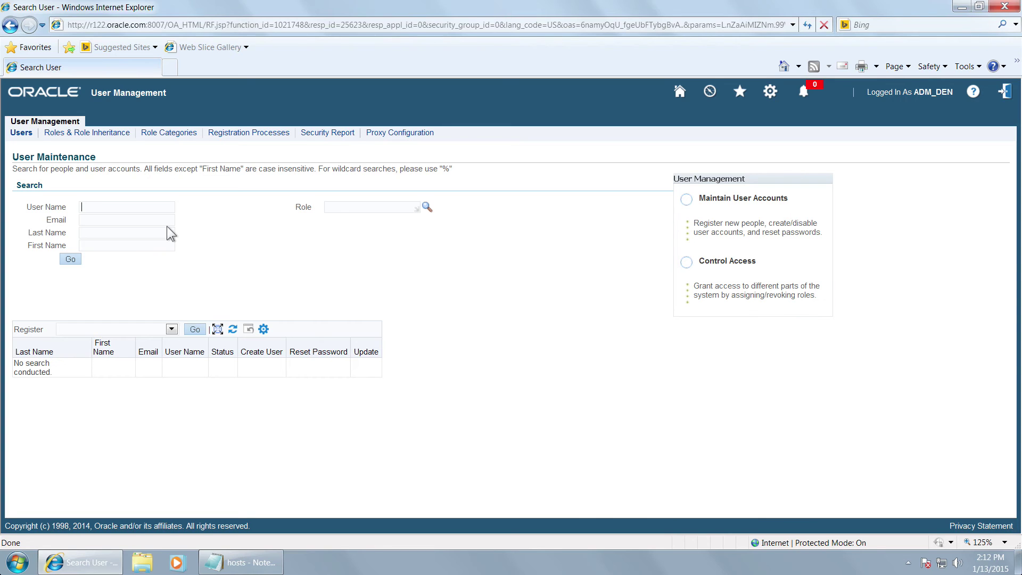
type("PAUL")
left_click(71, 259)
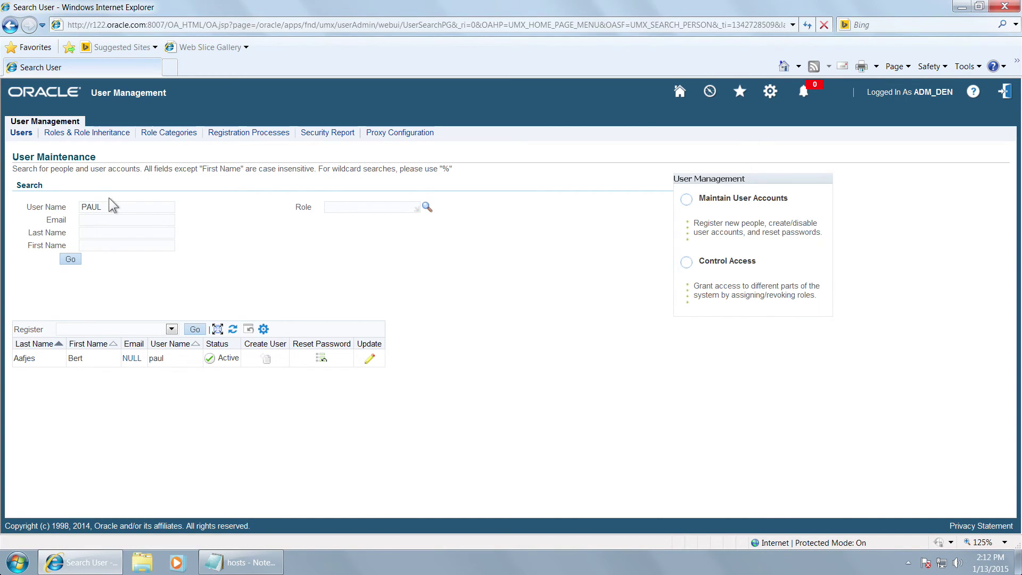
left_click_drag(113, 205, 84, 207)
type("PETER")
key("Tab")
key("Tab")
left_click(71, 260)
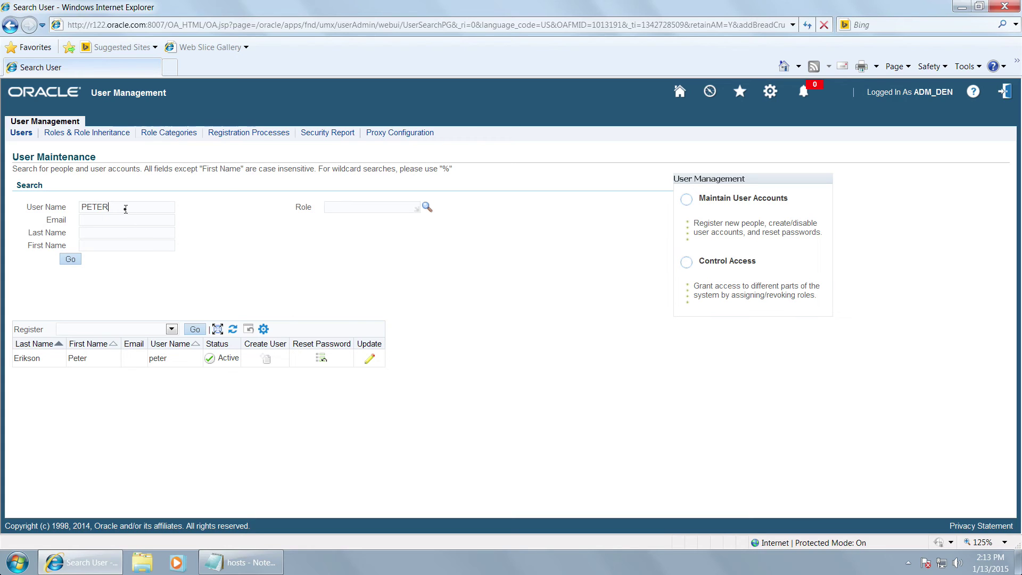
Step: Search unmanaged users OPERATIONS and SYSADMIN, which return nothing, then search PAUL again
left_click_drag(126, 208, 71, 207)
type("OPERATIONS")
key("Tab")
left_click(74, 259)
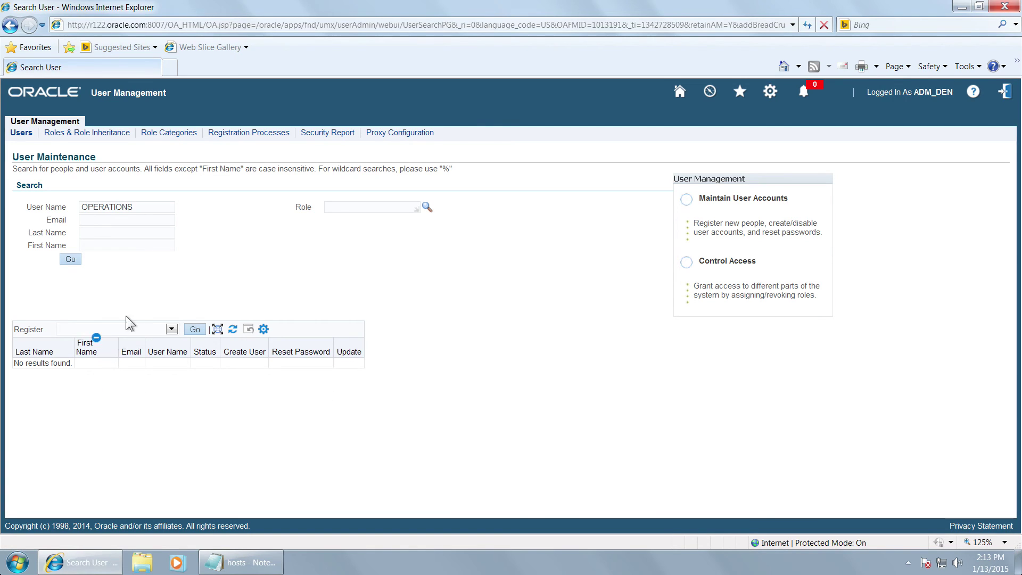
left_click_drag(143, 211, 49, 199)
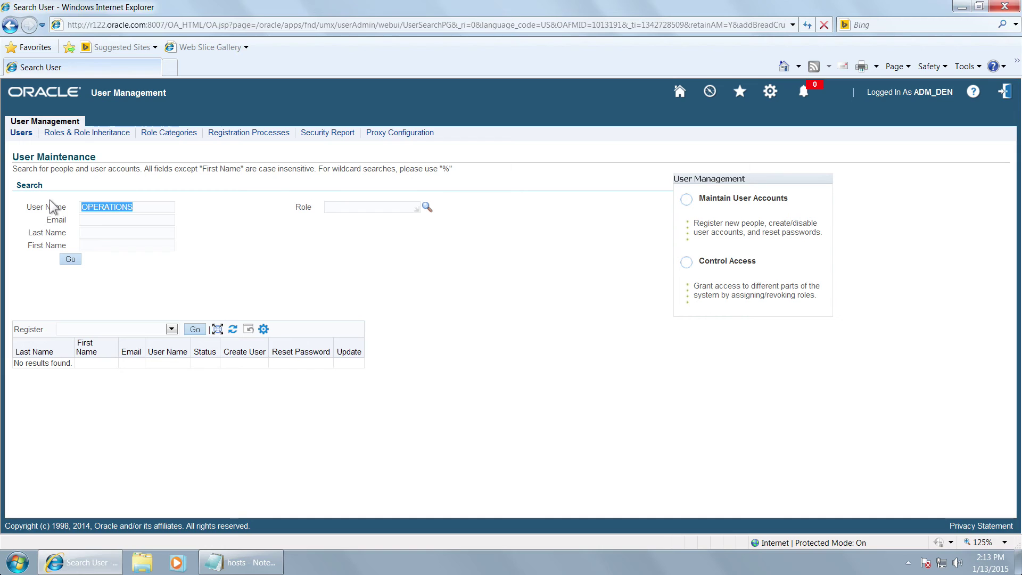
type("SYSADMIN")
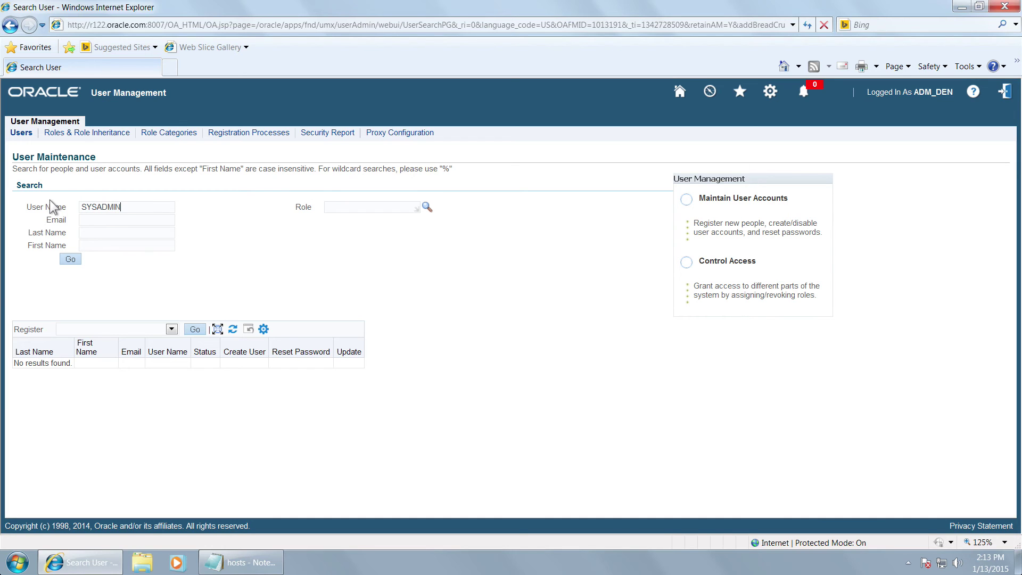
key("Tab")
left_click(69, 261)
left_click_drag(138, 206, 46, 208)
type("PAUL")
left_click(70, 259)
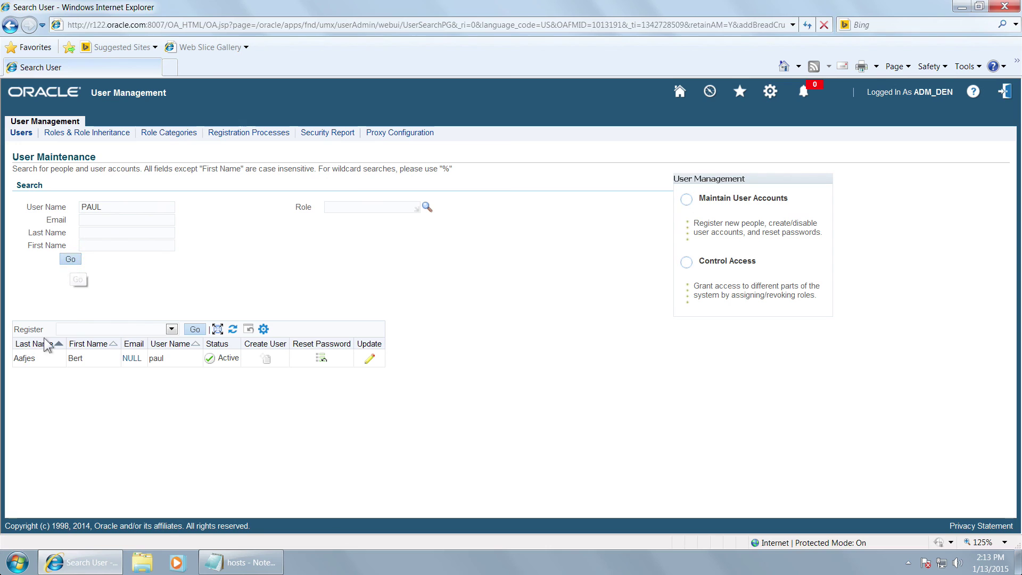
Step: Open the found user's record for editing, then advance Keynote to the closing R12FinancialsBookSet slide
left_click(368, 359)
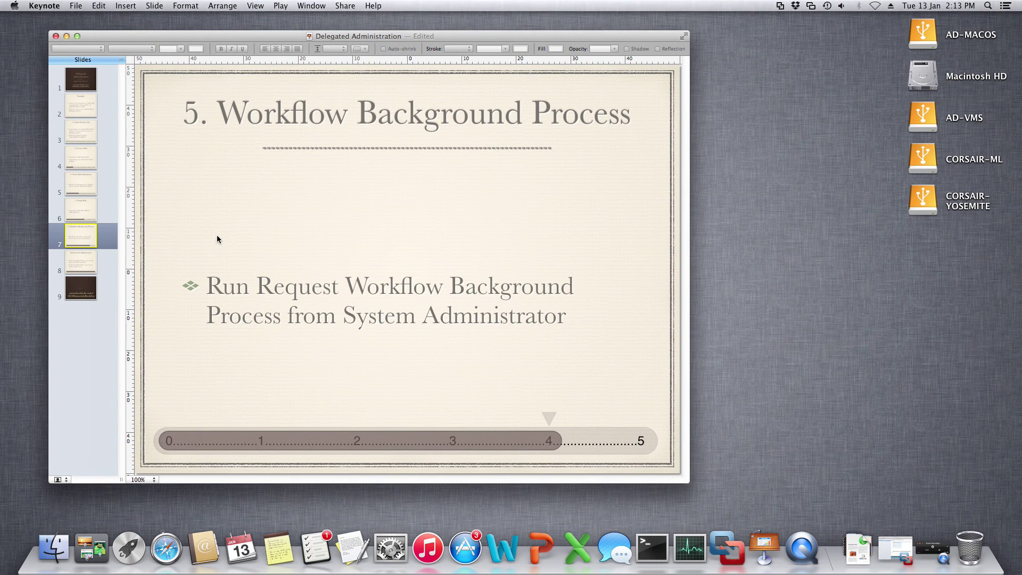
left_click(75, 269)
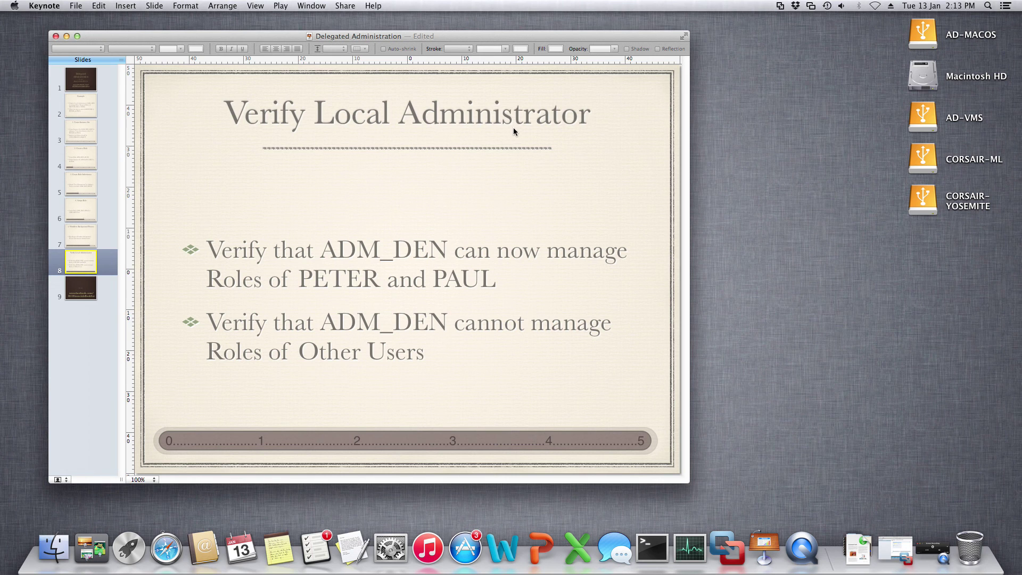
left_click(81, 282)
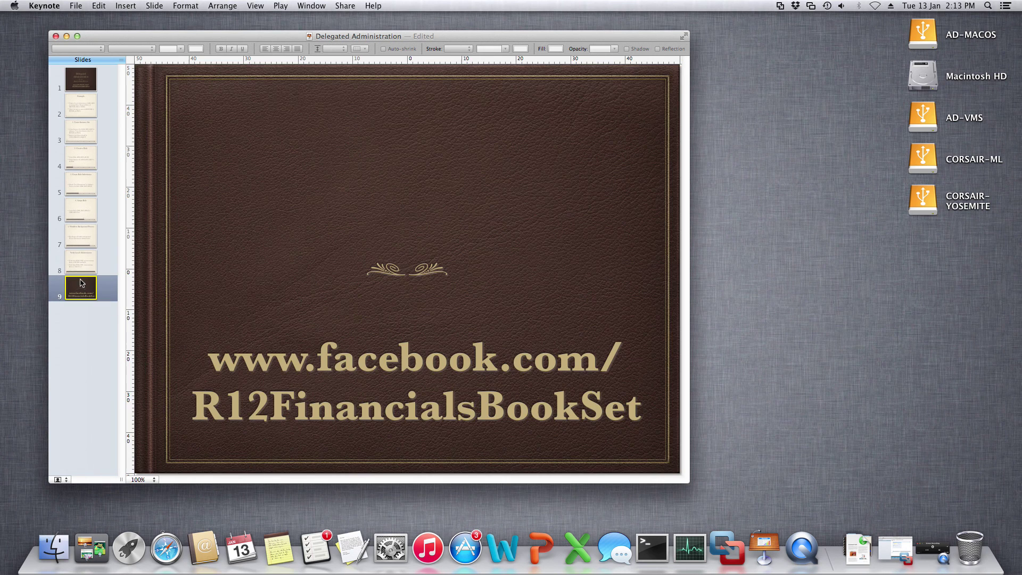